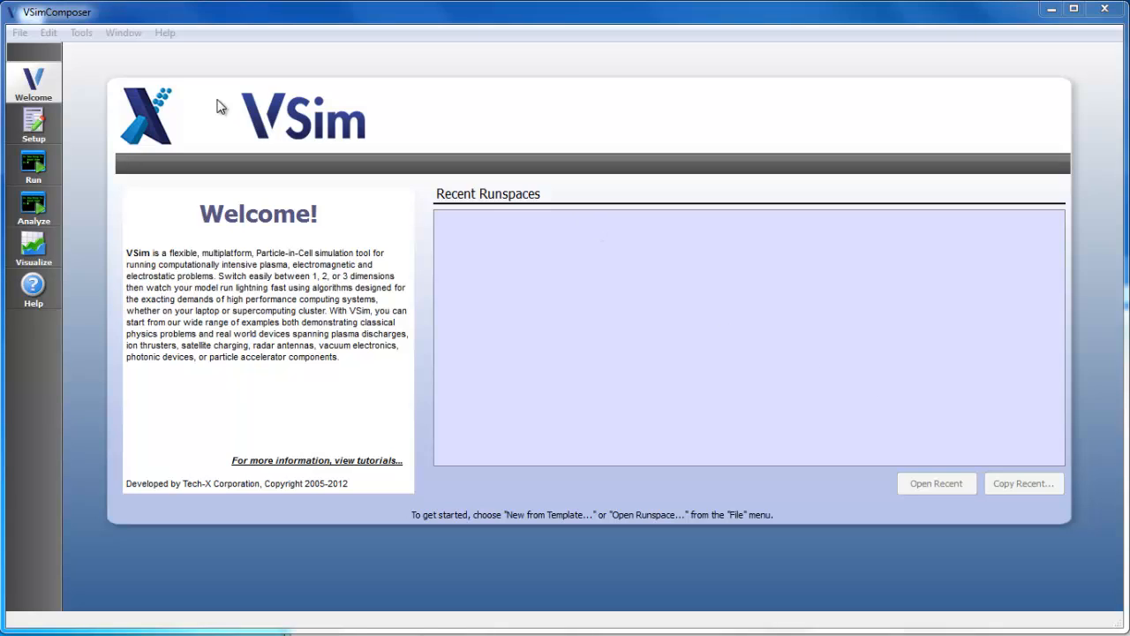
Create a runspace named advancedDipoleAboveConductingPlane from the VSimEM Advanced Dipole Above Conducting Plane template.
left_click(20, 33)
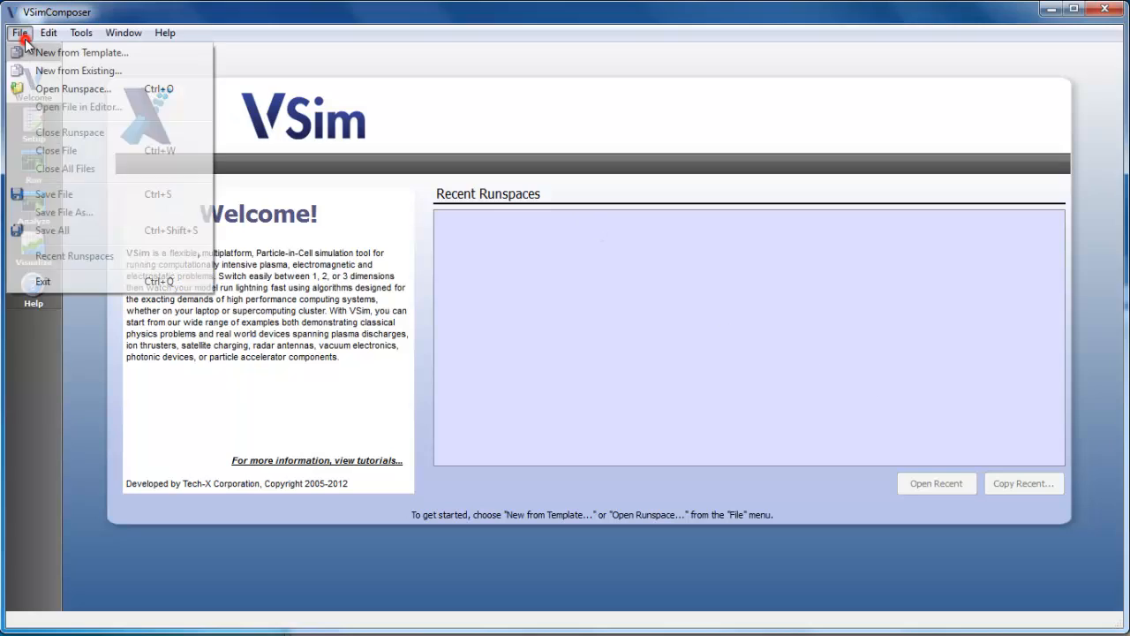
left_click(29, 51)
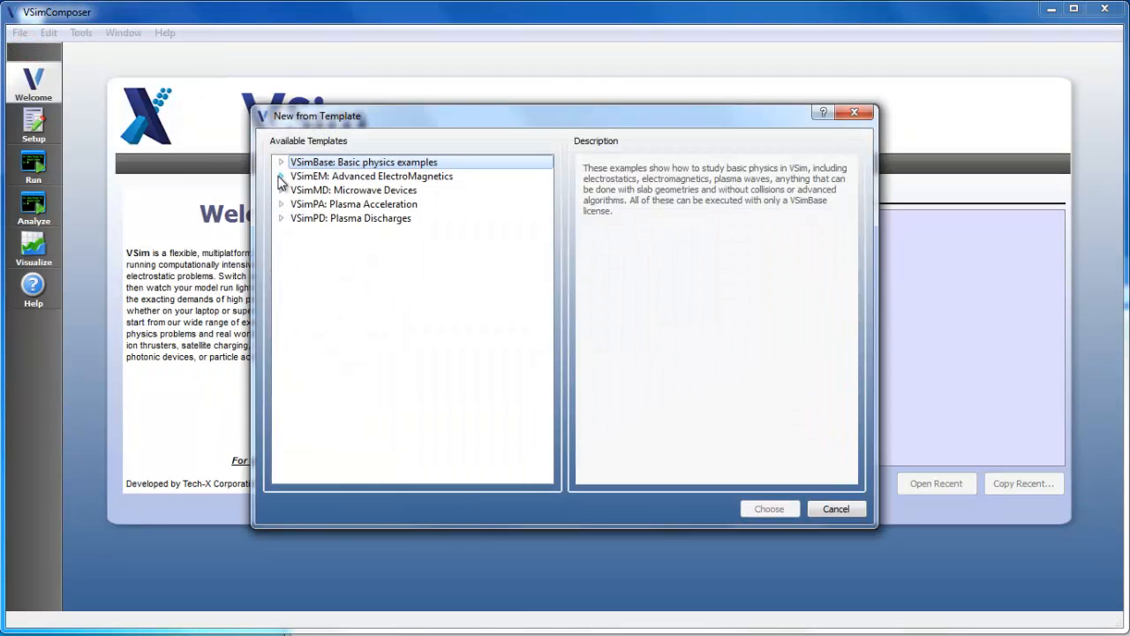
left_click(280, 176)
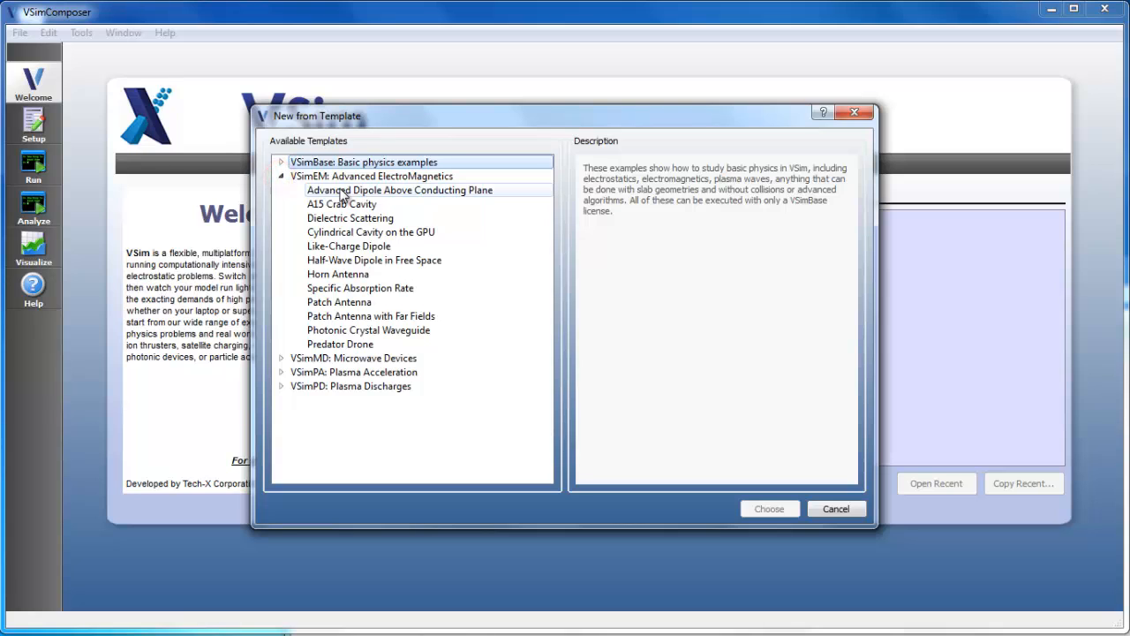
left_click(334, 191)
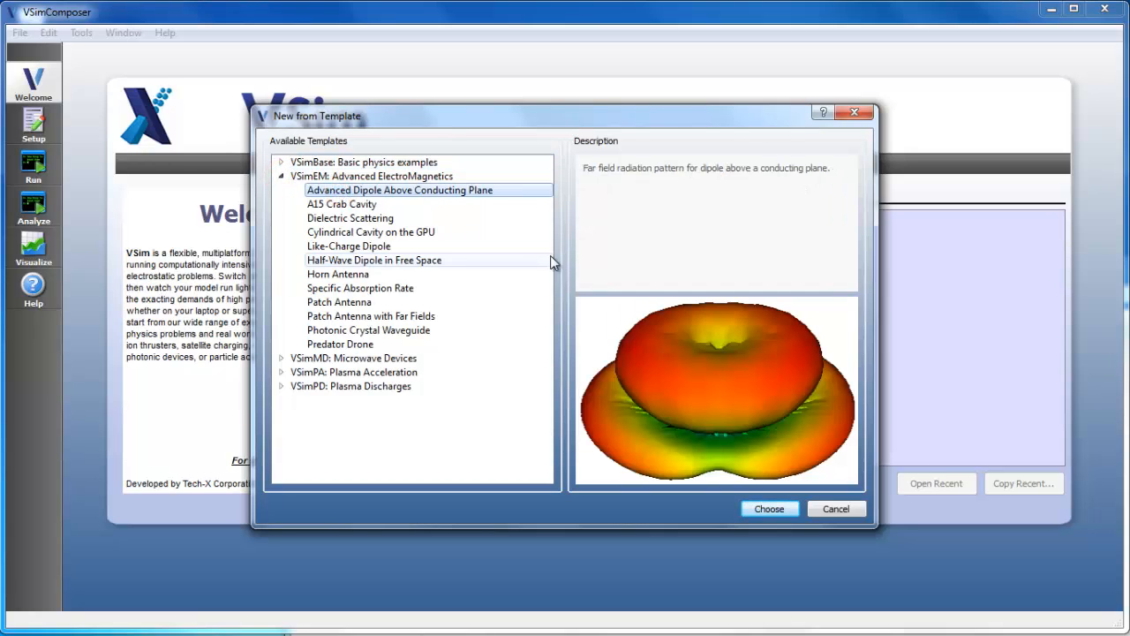
left_click(766, 509)
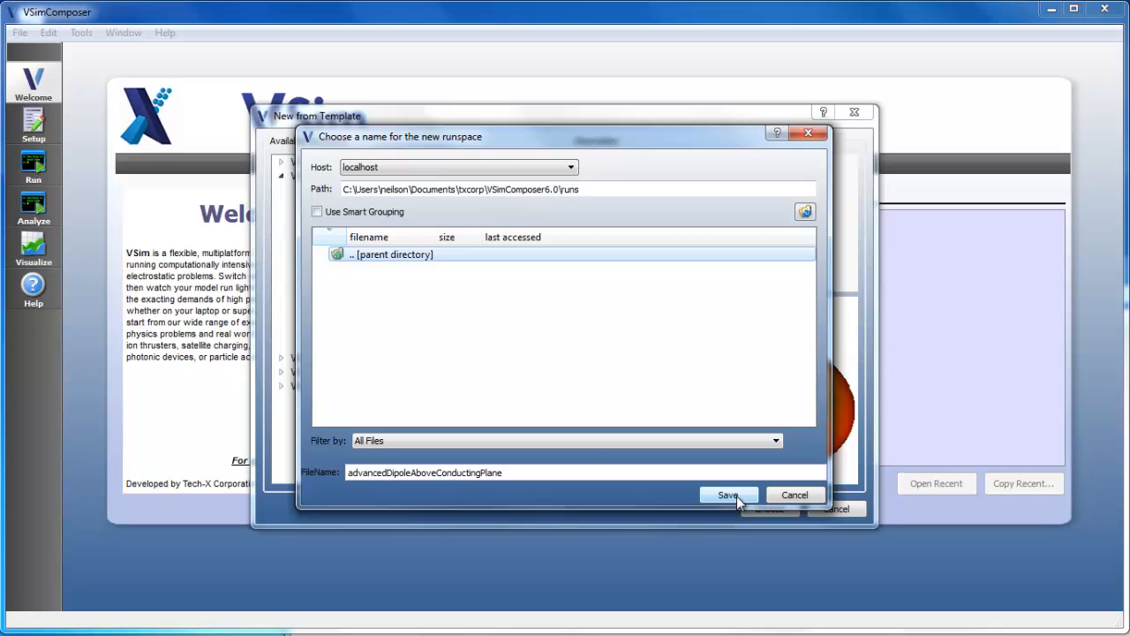
left_click(728, 495)
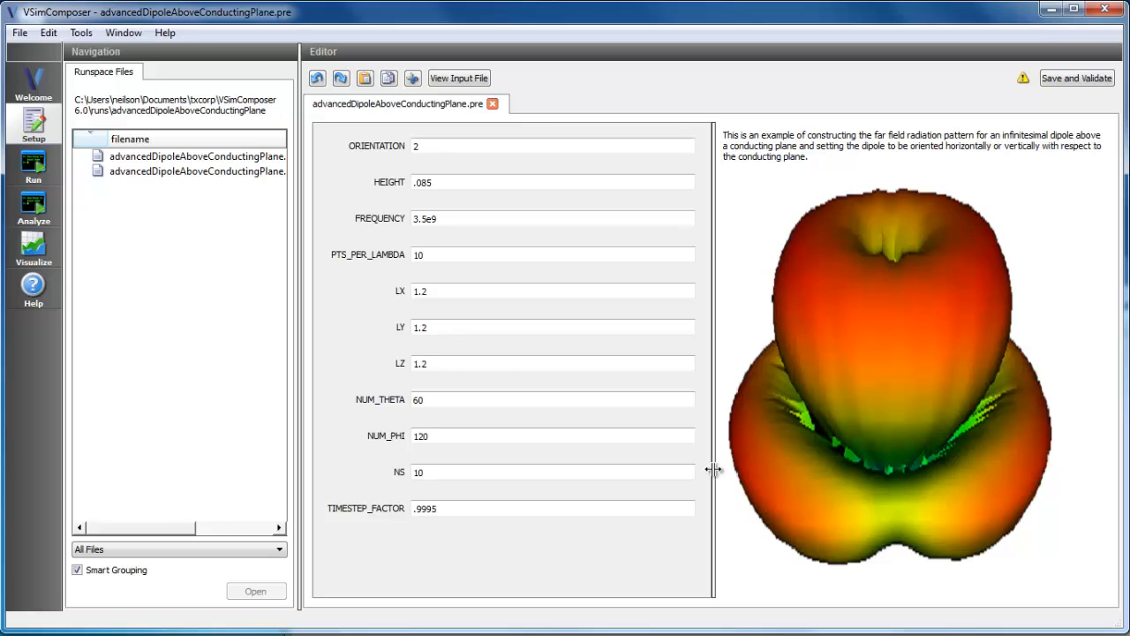
Save and validate the dipole setup with its default parameters, and run the simulation with MPI enabled.
mouse_move(394, 152)
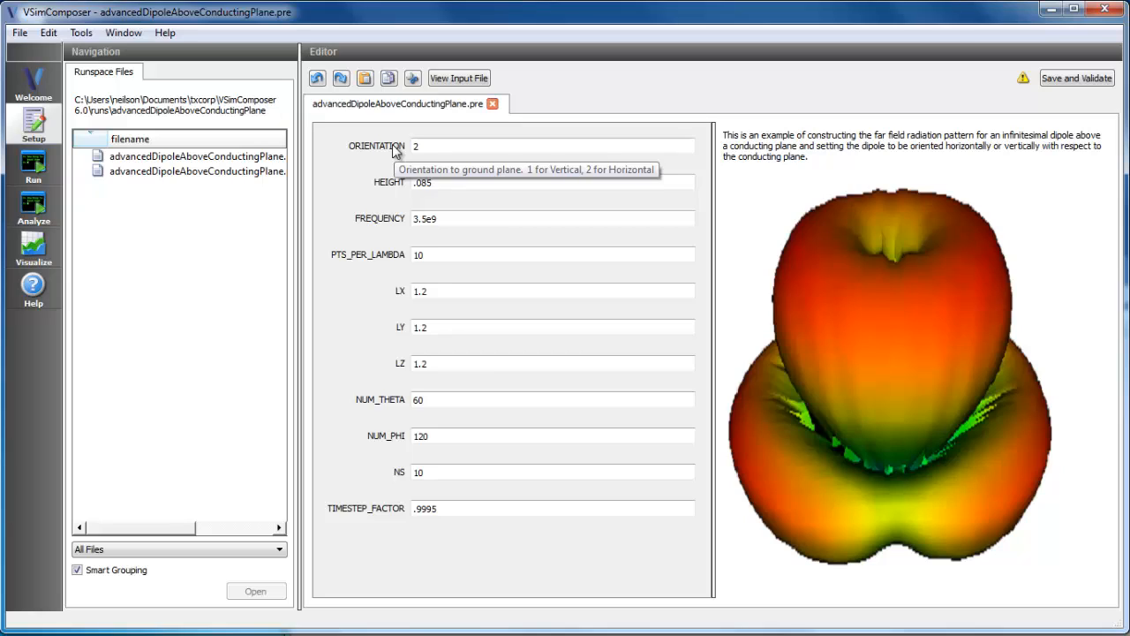
left_click(1063, 79)
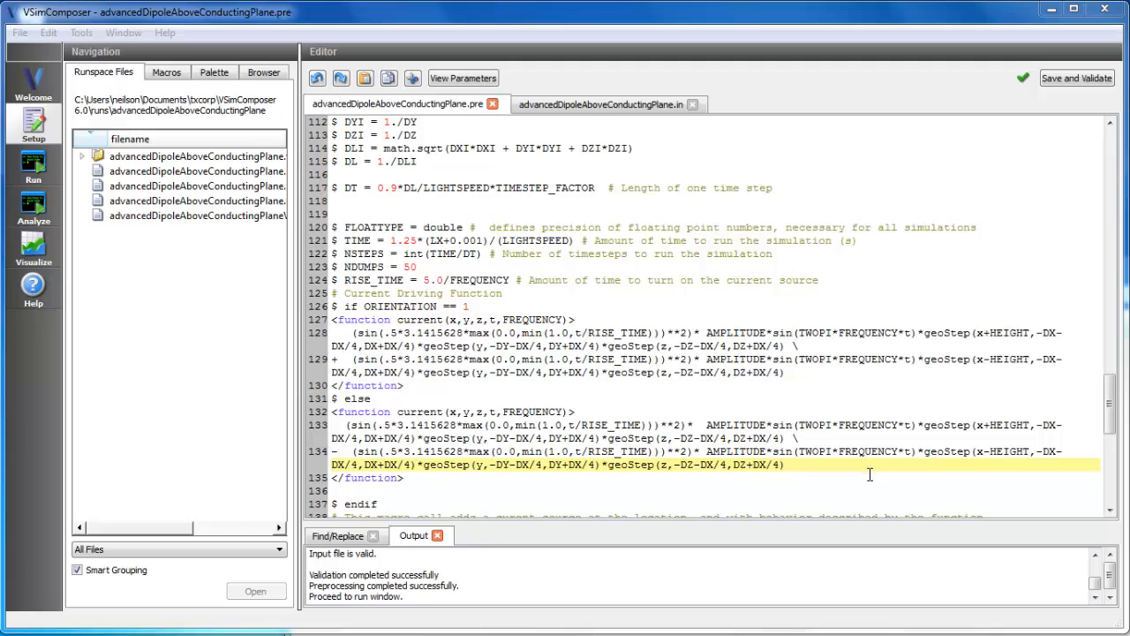
left_click(32, 168)
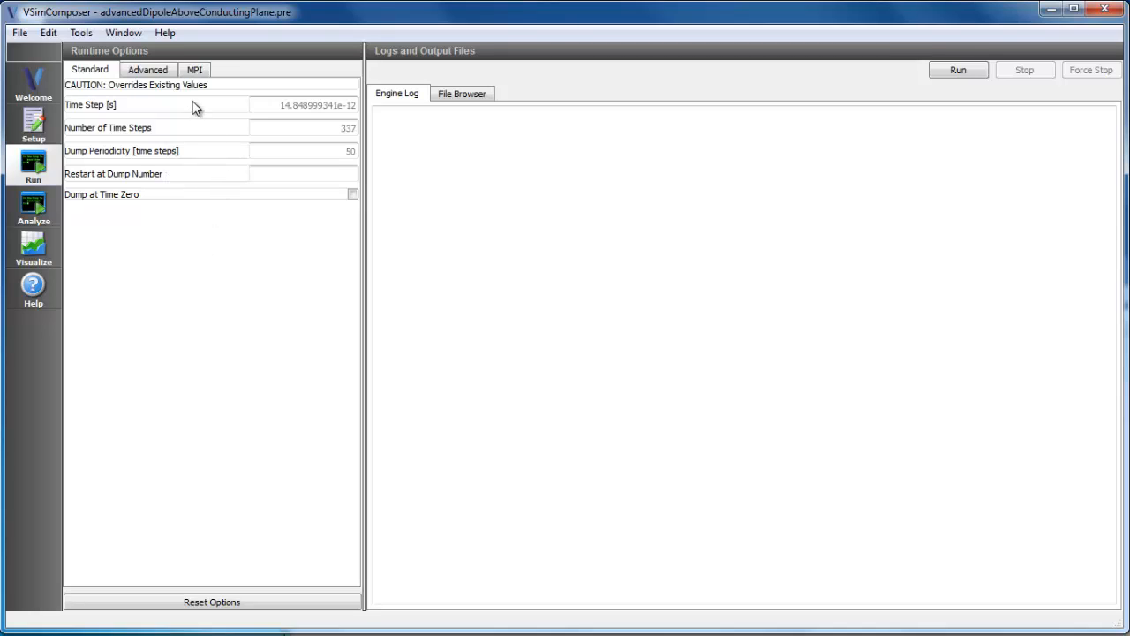
left_click(194, 69)
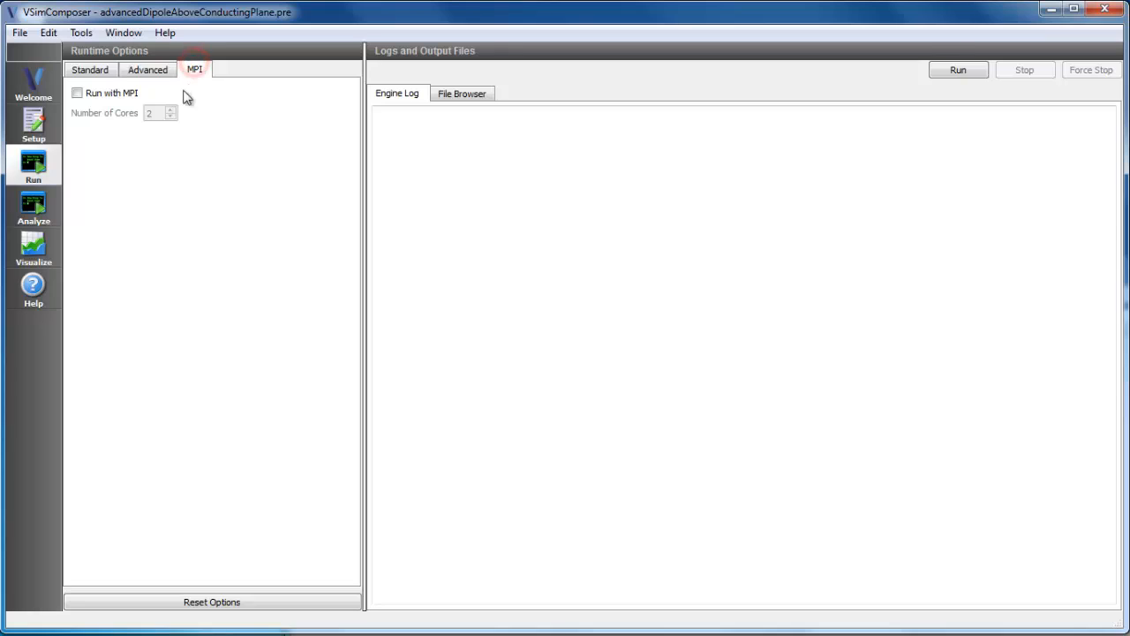
left_click(124, 94)
left_click(971, 74)
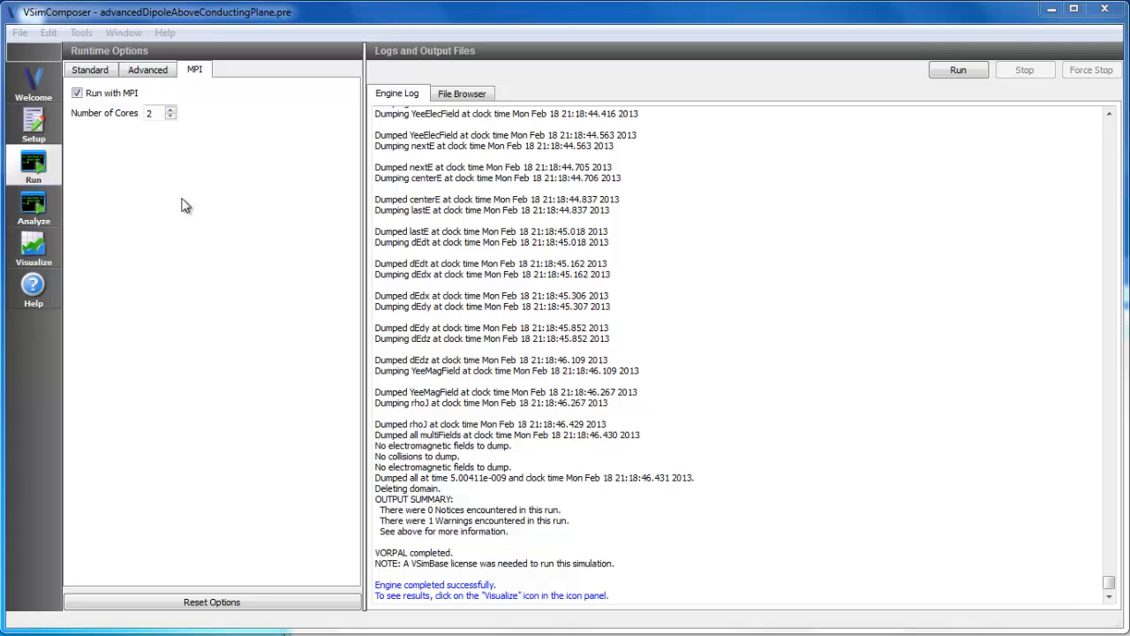
Choose the farField.py analysis script and set its dataset to advancedDipoleAboveConductingPlane.
left_click(34, 209)
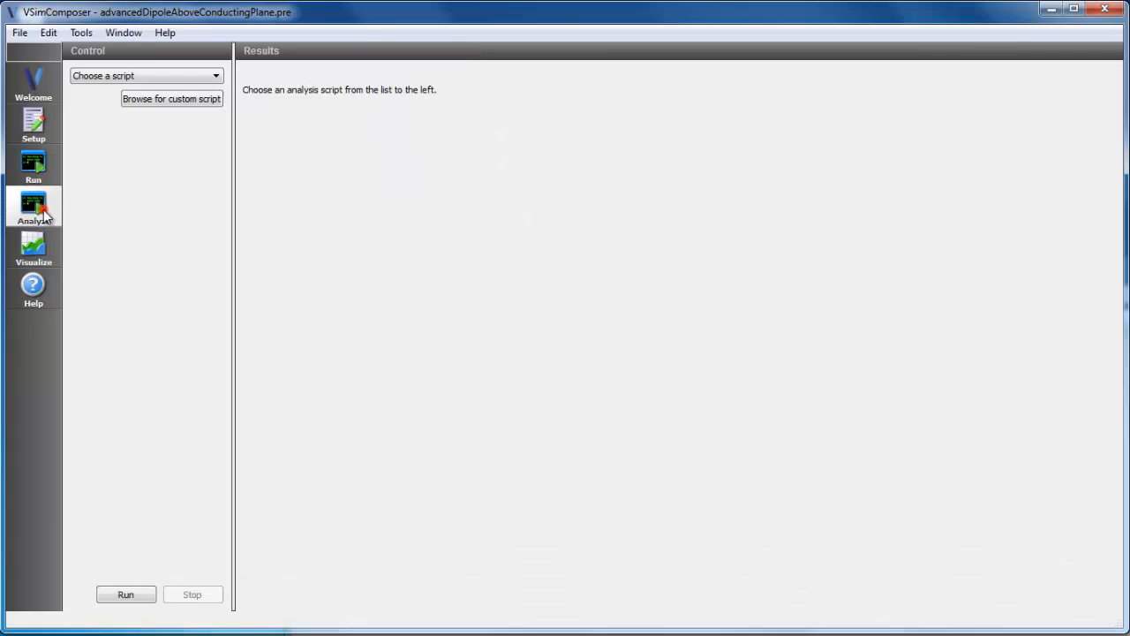
left_click(144, 78)
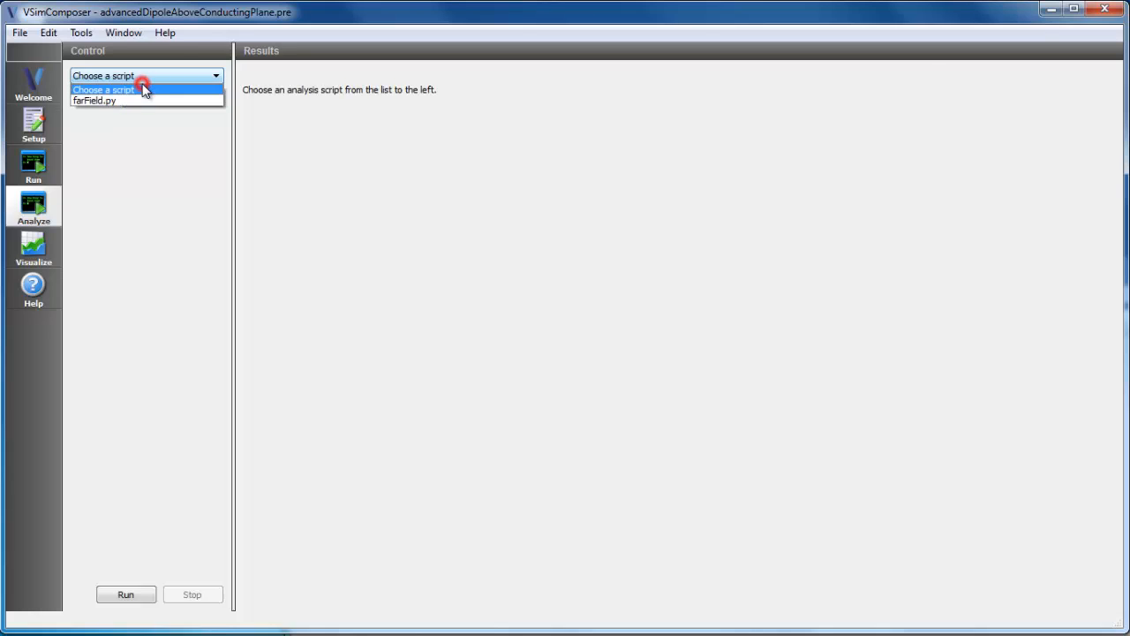
left_click(135, 103)
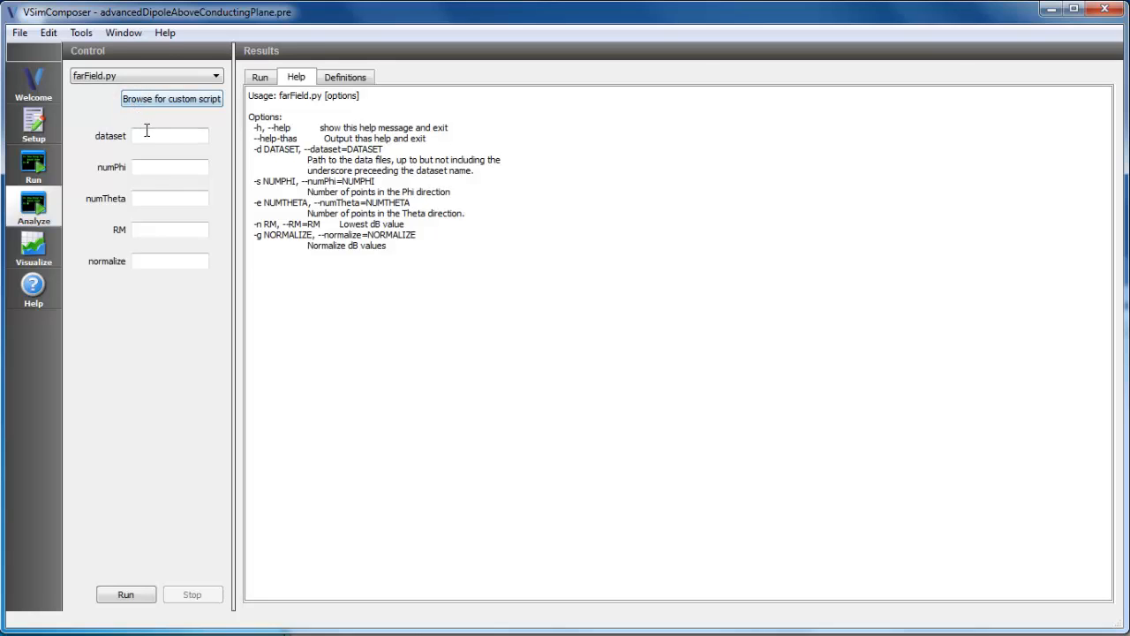
left_click(145, 134)
type("adva")
key("BackSpace")
key("BackSpace")
key("BackSpace")
type("vancedDipoleAboveConductin")
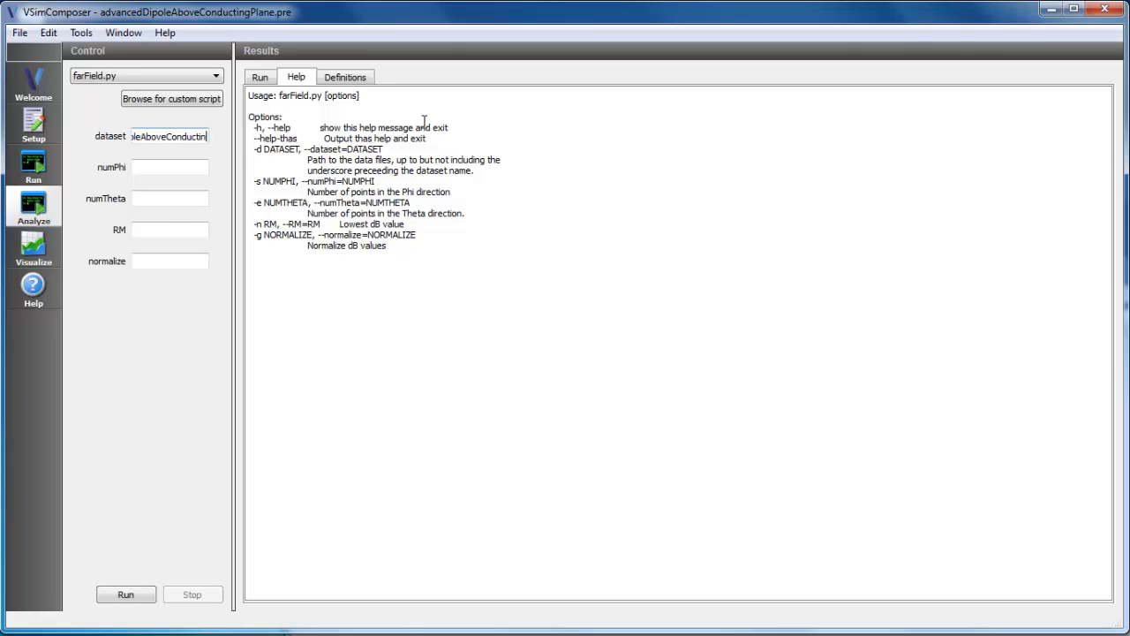
type("gPlane")
Set numPhi to 120, numTheta to 60, RM to -40 and normalize to 0, and run the far-field analysis.
left_click(202, 168)
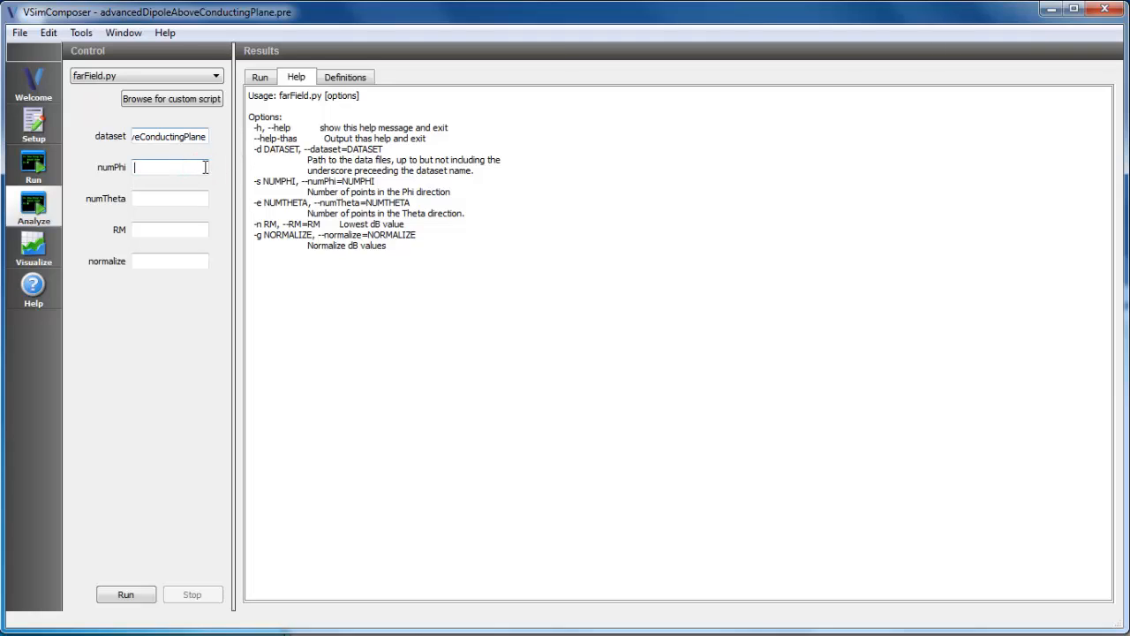
type("120")
key("Tab")
type("60")
key("Tab")
type("-40")
key("Tab")
type("0")
left_click(128, 597)
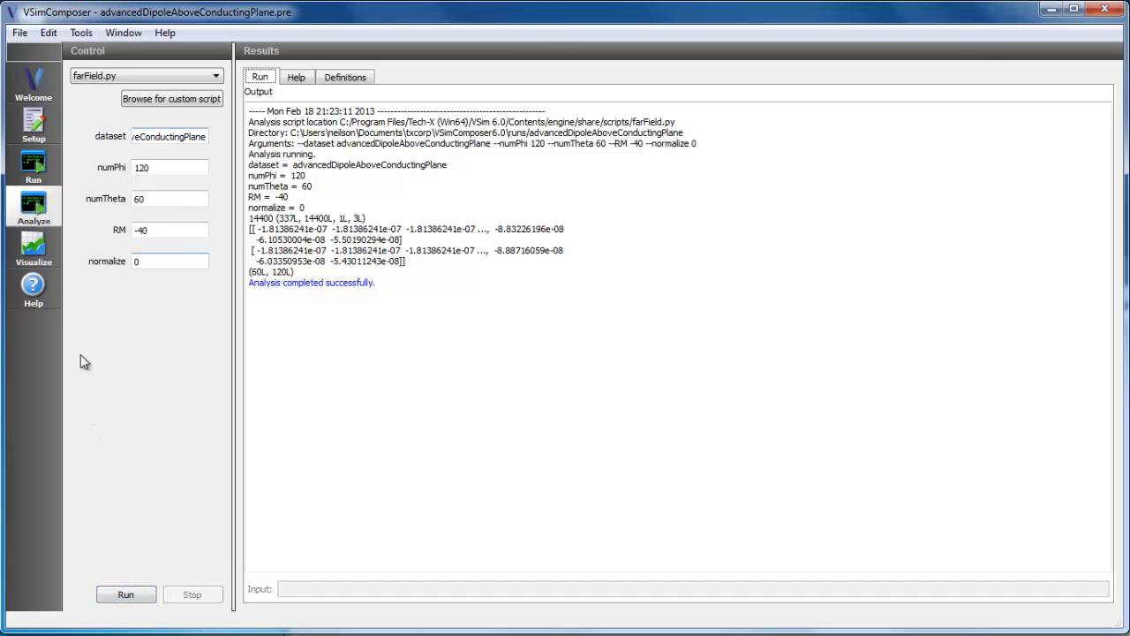
Open the visualization of the current runspace and plot the kirchhoffSurfaceIntegral scalar data without contours.
left_click(43, 261)
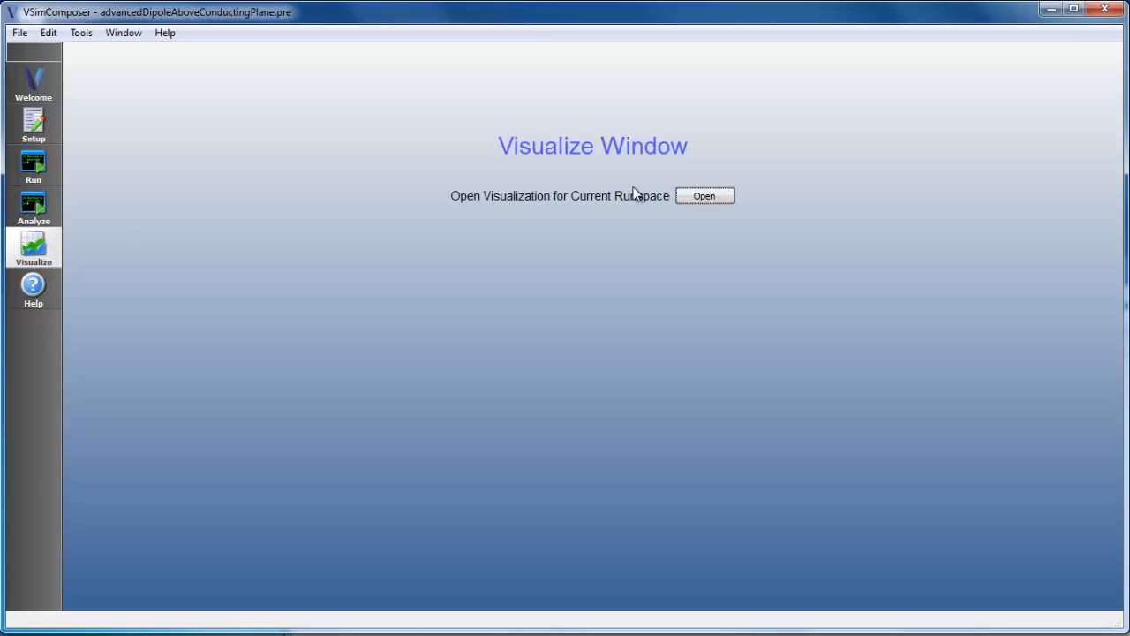
left_click(703, 196)
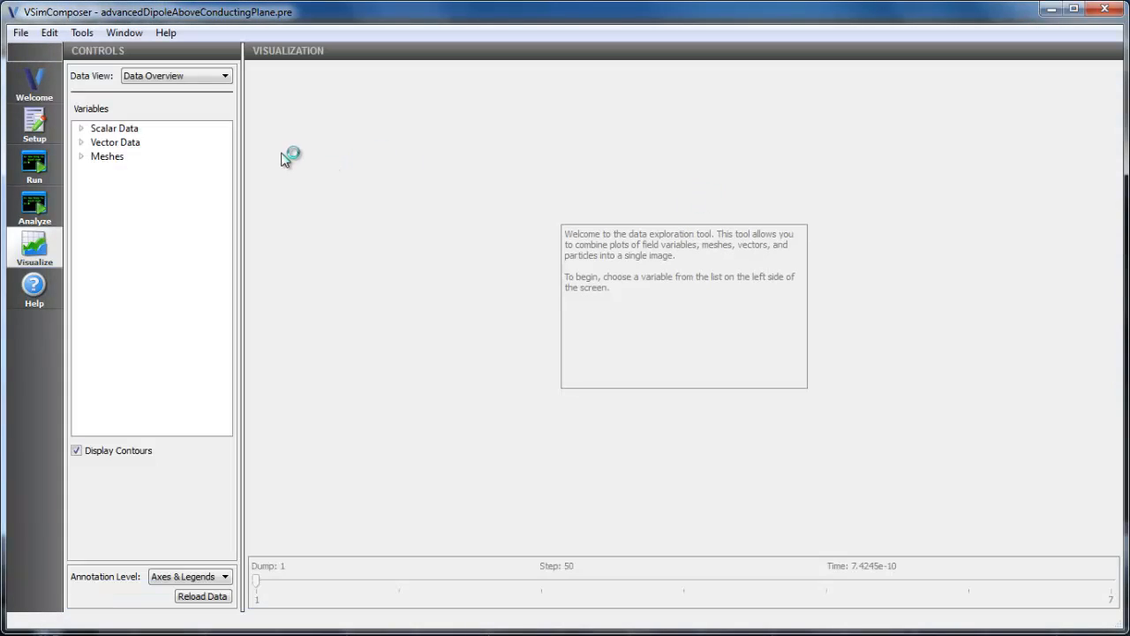
left_click(81, 129)
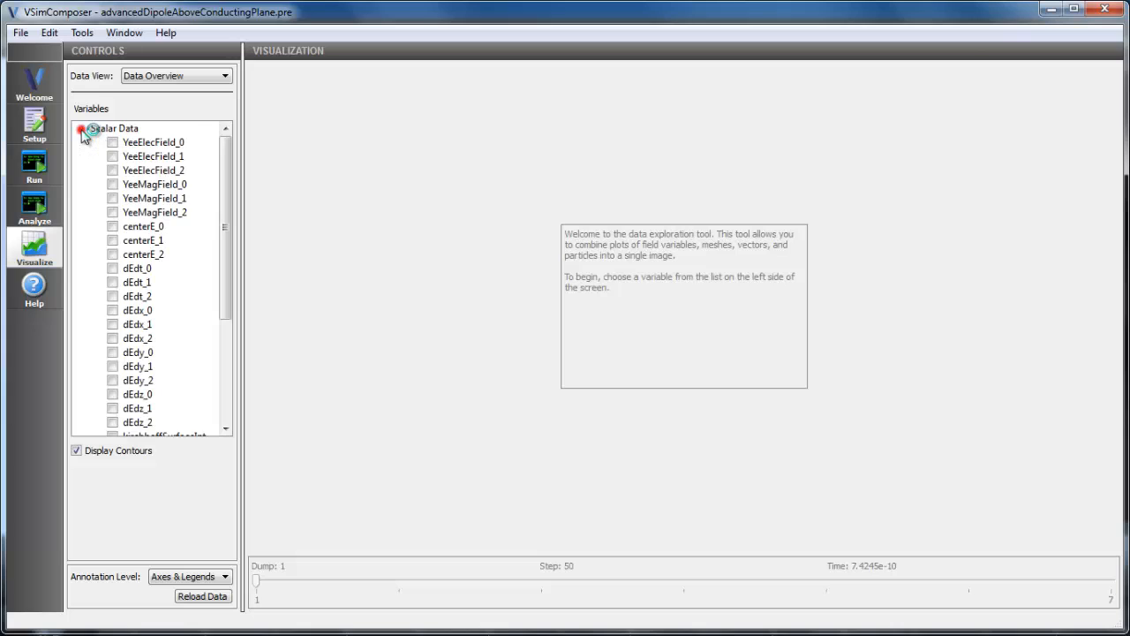
left_click_drag(224, 171, 223, 230)
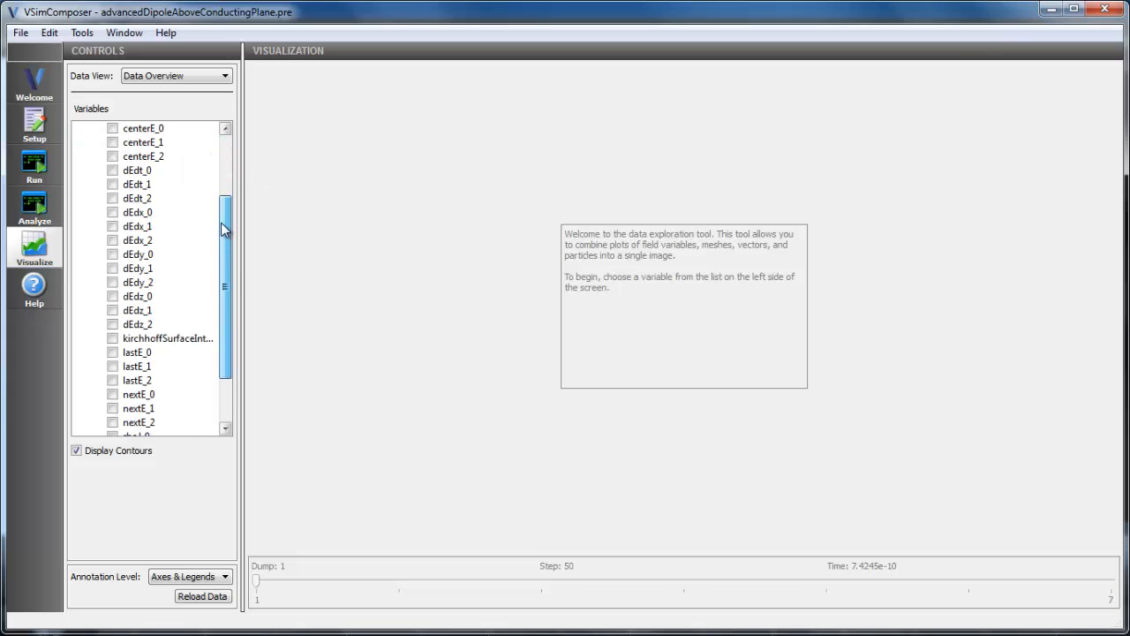
left_click(113, 339)
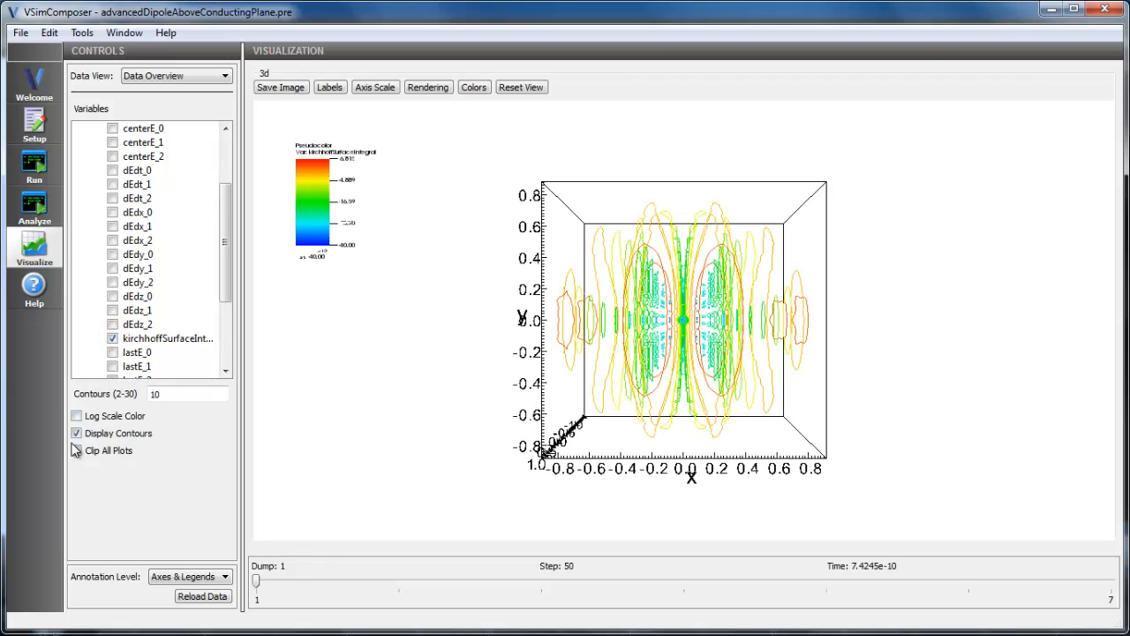
left_click(77, 433)
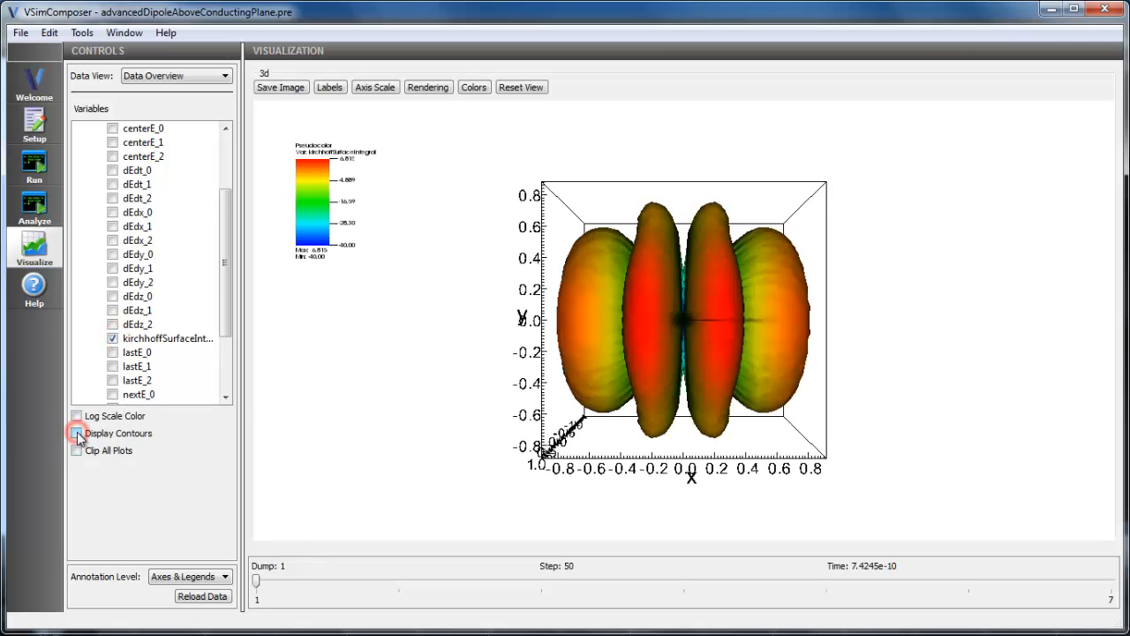
Clip all plots at X-intercept 0 to display only half of the far-field radiation pattern.
left_click_drag(556, 271, 782, 383)
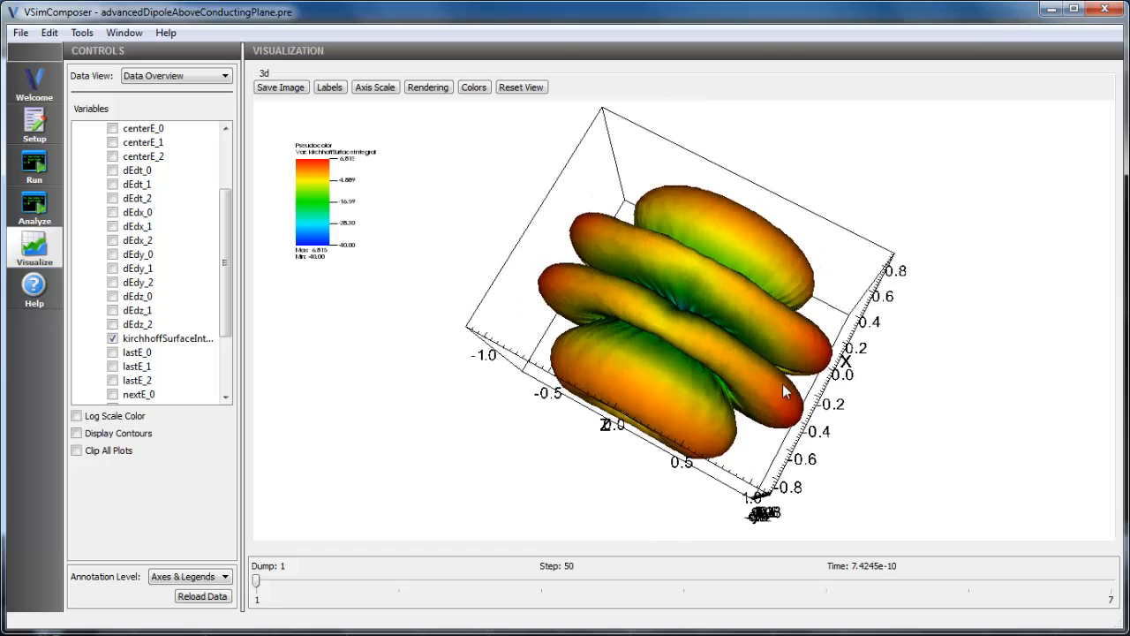
left_click_drag(573, 303, 724, 291)
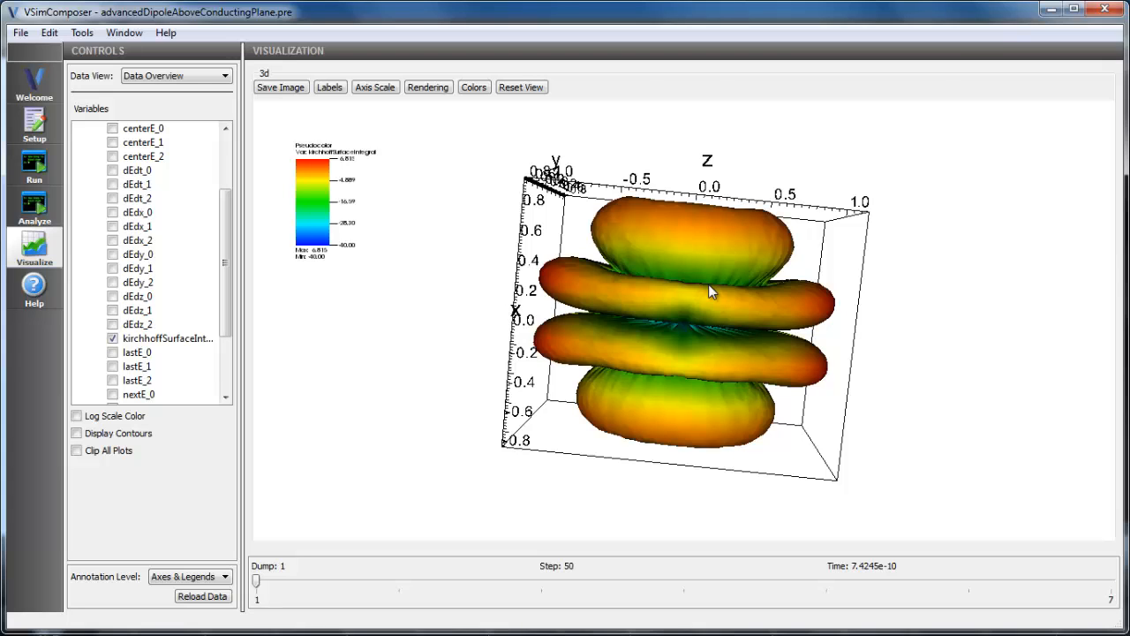
left_click_drag(711, 292, 676, 357)
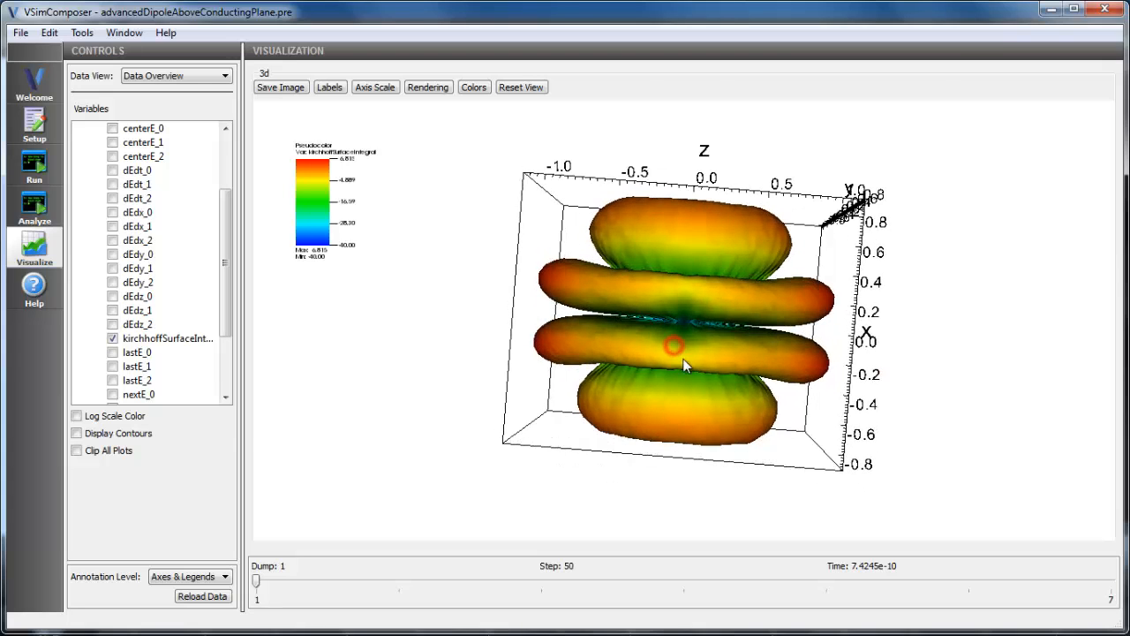
left_click(77, 450)
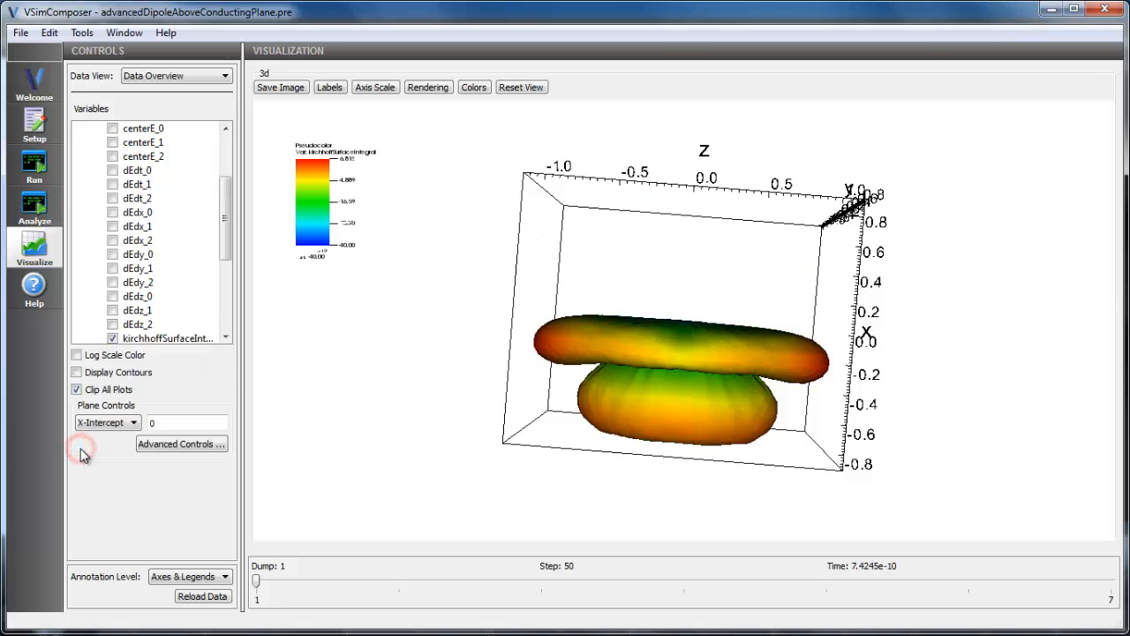
left_click_drag(639, 422, 989, 487)
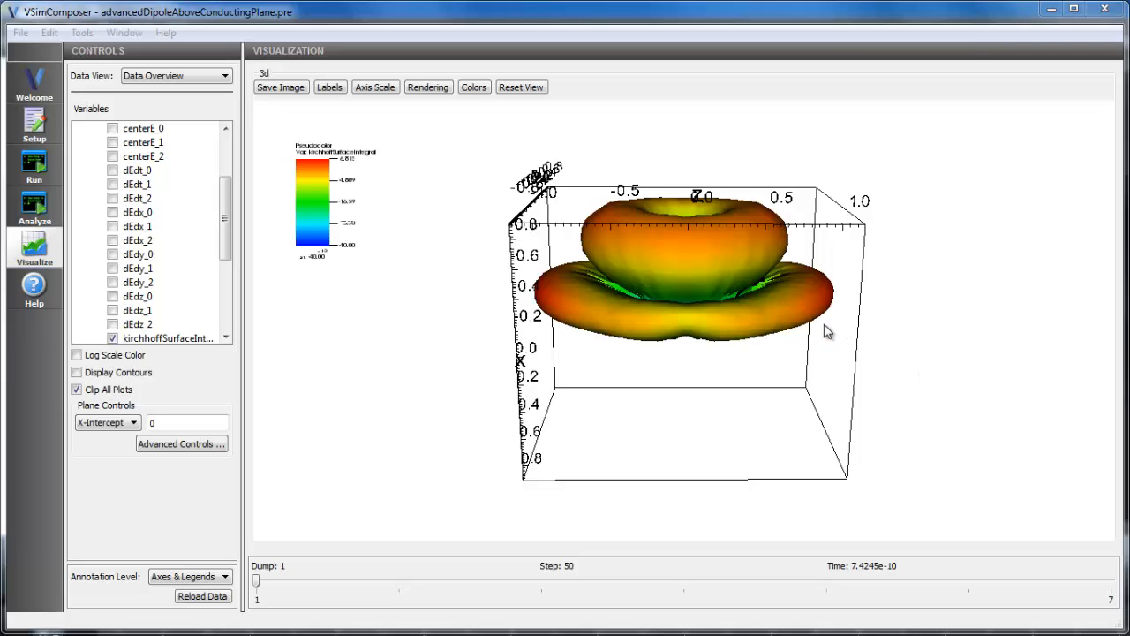
left_click_drag(744, 300, 712, 310)
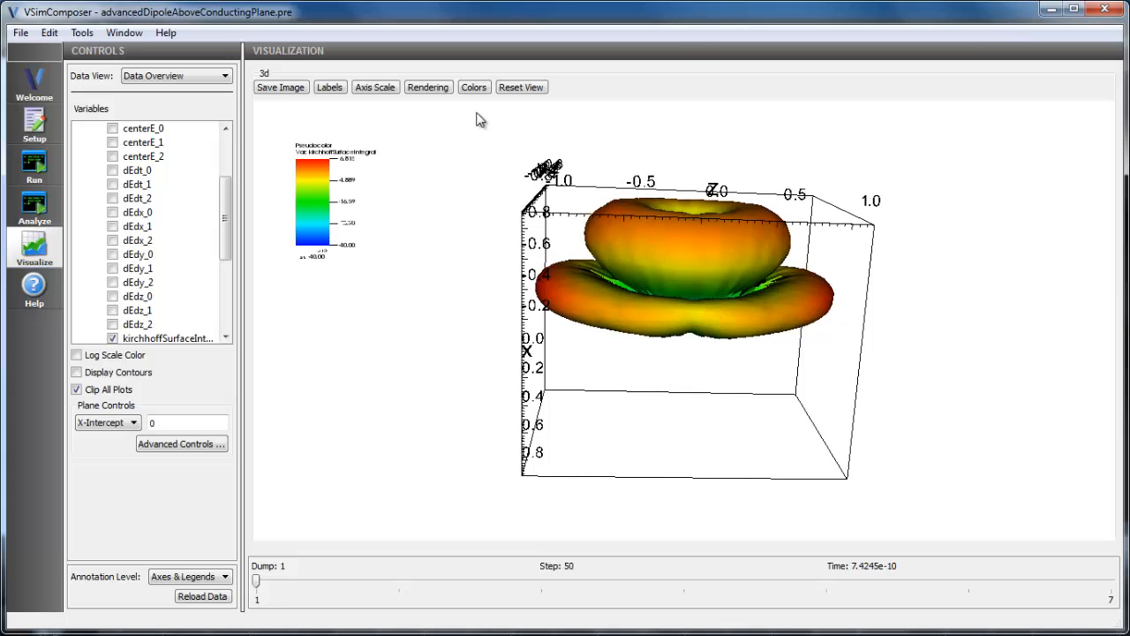
Set the dipole's ORIENTATION parameter to 1 for vertical in the setup, and save and validate the input file.
left_click(35, 125)
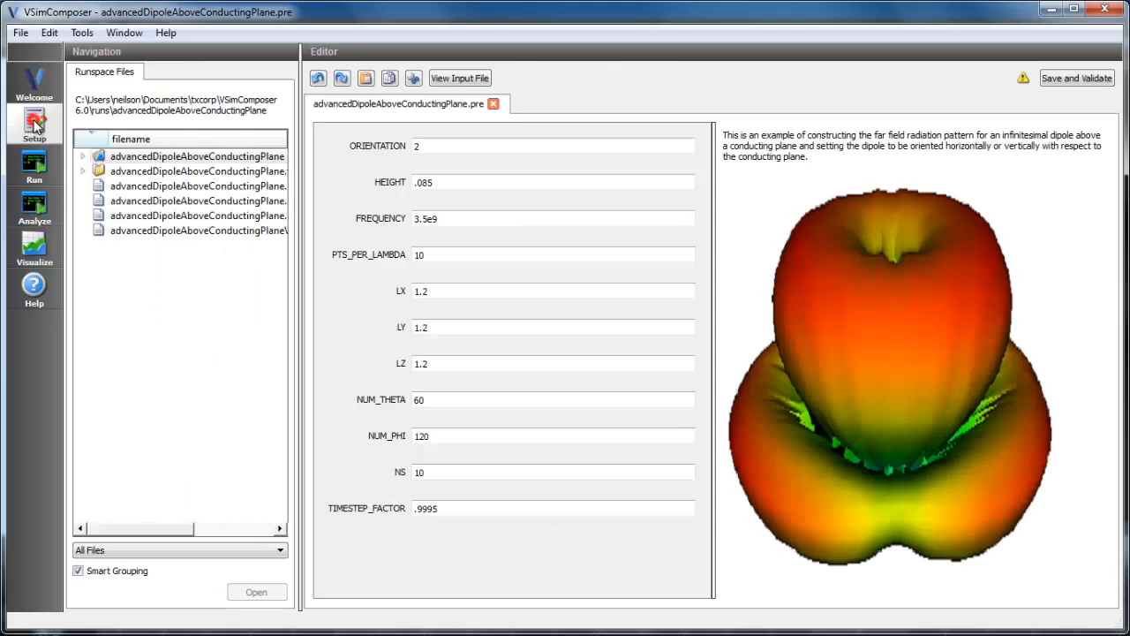
left_click(431, 144)
key("BackSpace")
type("1")
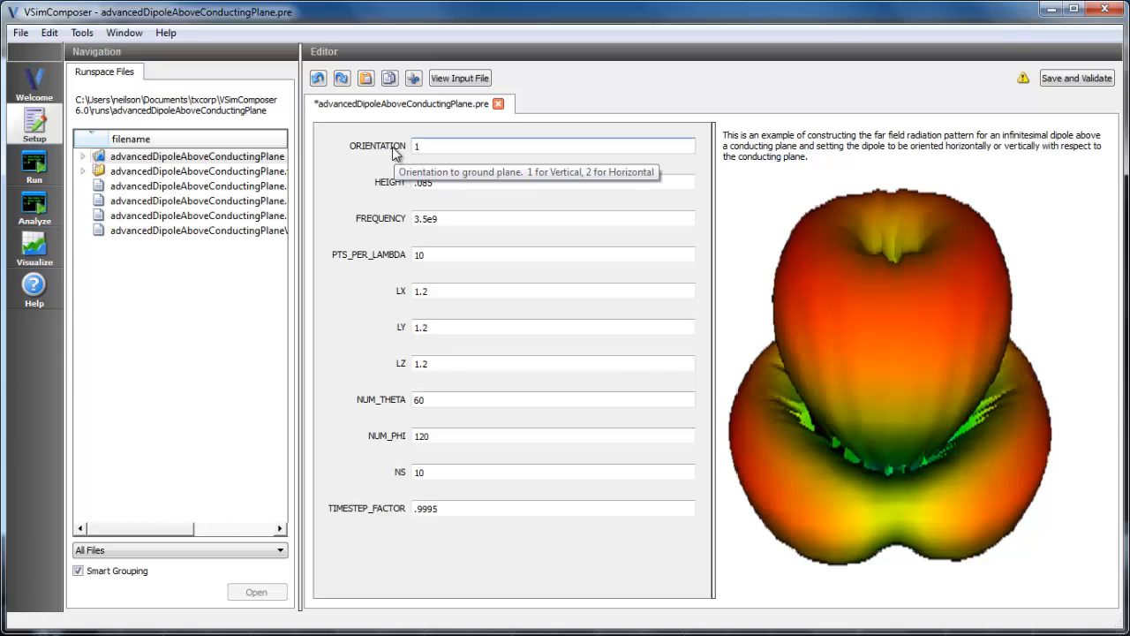
left_click(1053, 78)
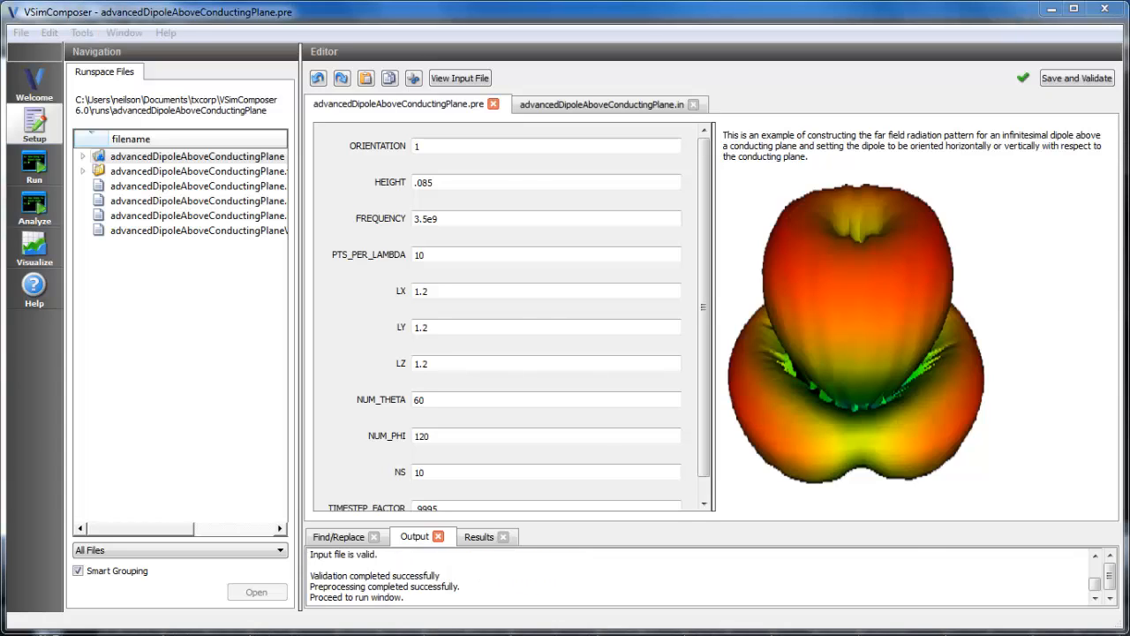
Enable MPI with 2 cores and run the vertical-dipole simulation, accepting the deletion of the previous run's files.
left_click(34, 164)
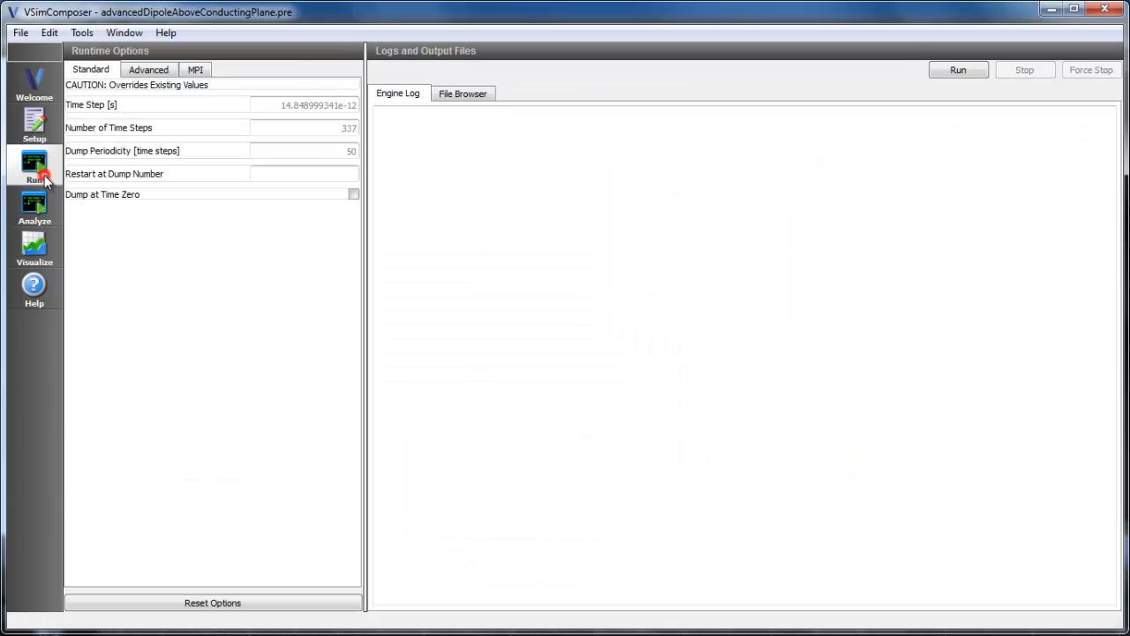
left_click(195, 69)
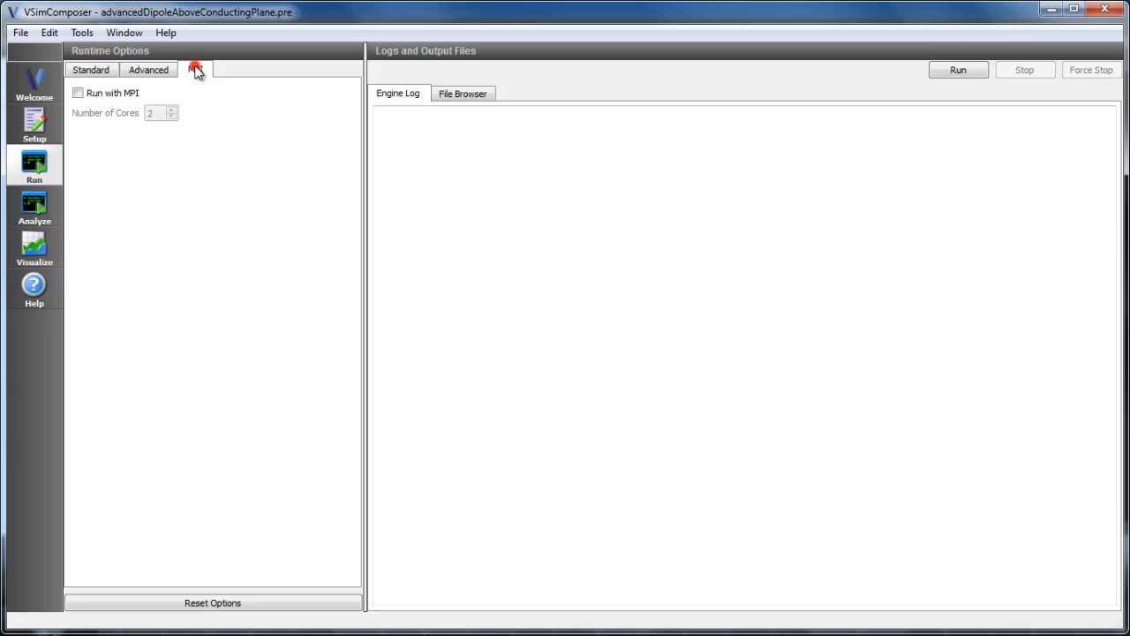
left_click(101, 98)
left_click(946, 72)
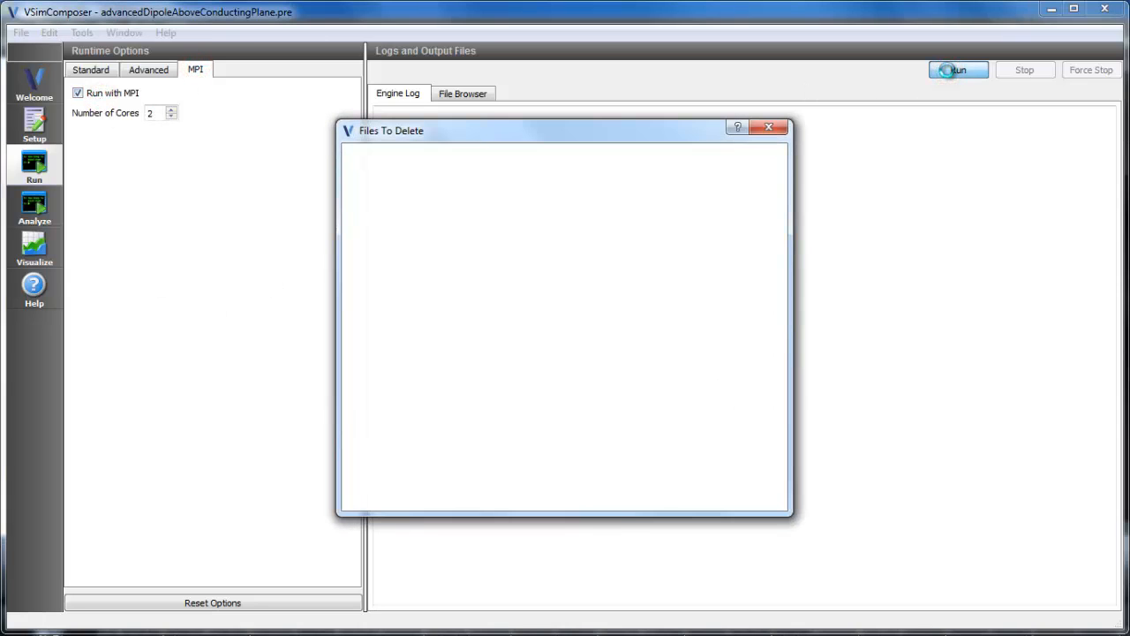
left_click(624, 492)
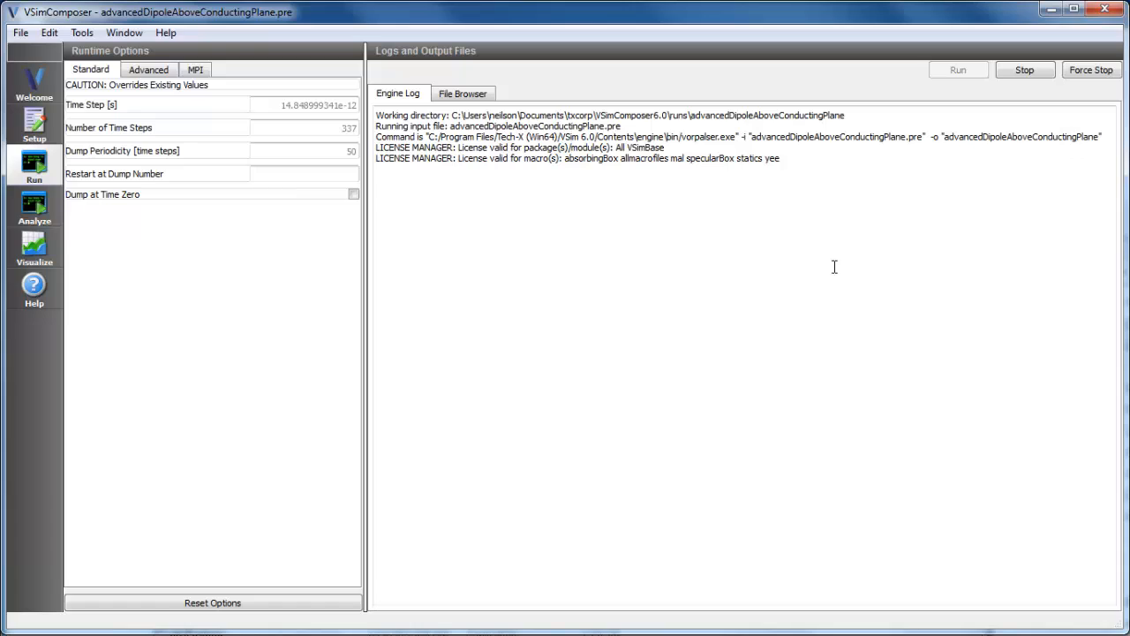
Run the farField.py analysis on the new vertical-dipole results with the existing parameters.
left_click(34, 206)
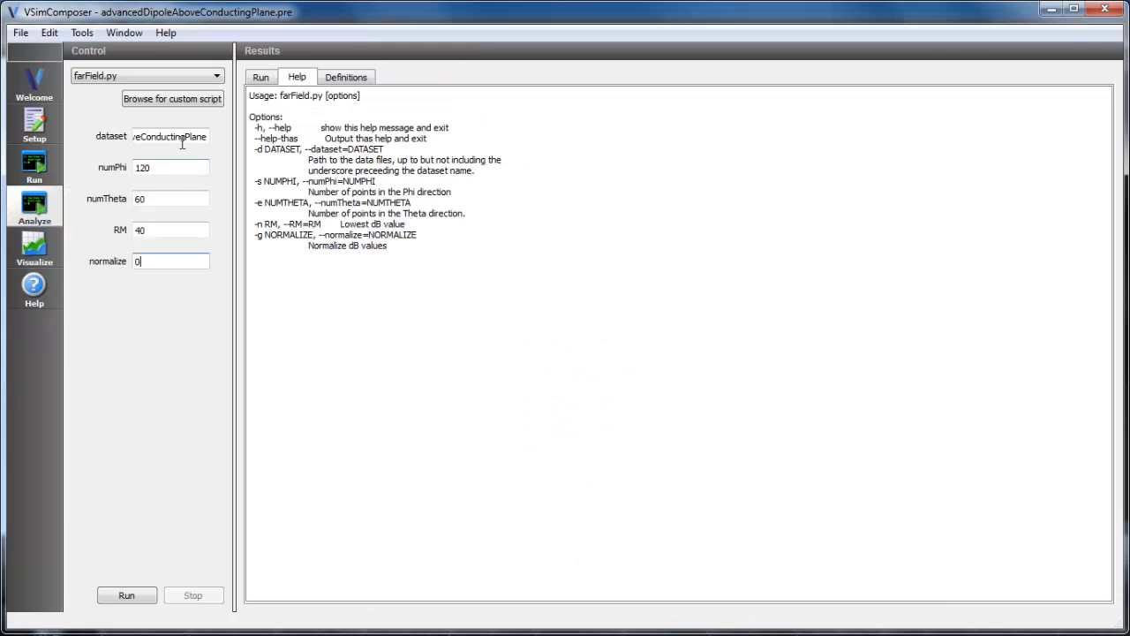
left_click(138, 595)
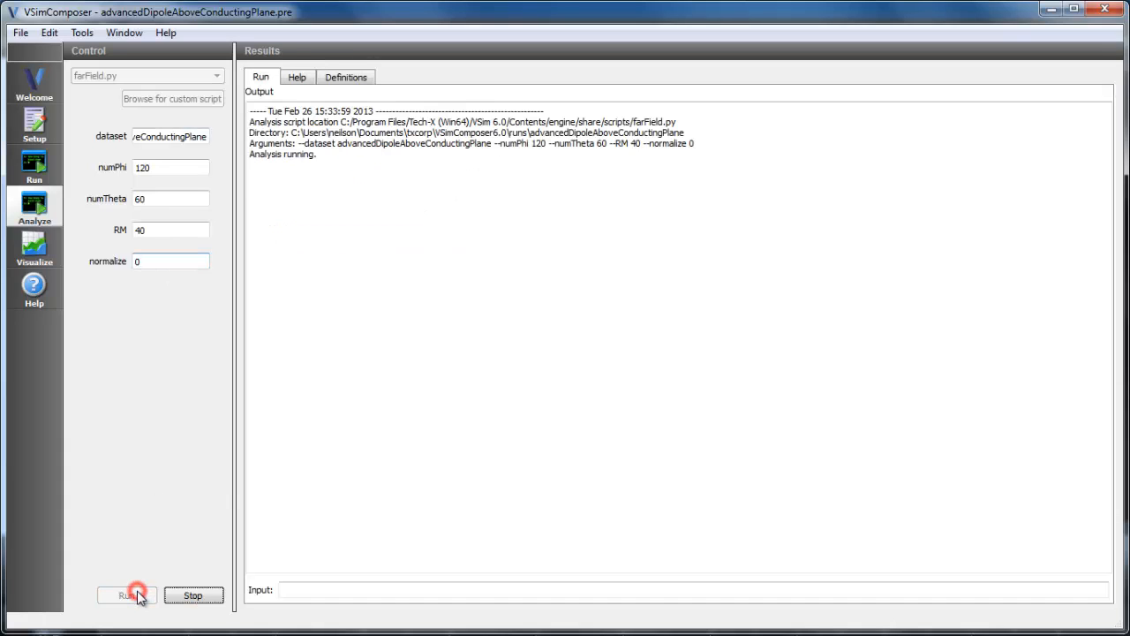
Open the current runspace's visualization and plot the kirchhoffSurfaceIntegral scalar data as a solid surface without contours.
left_click(44, 261)
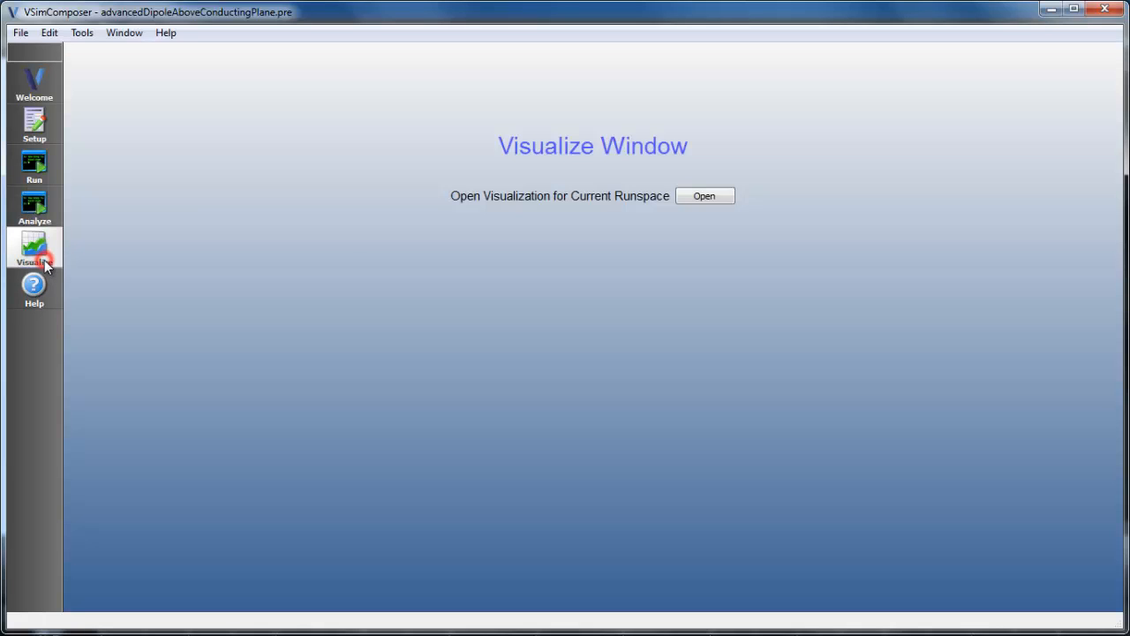
left_click(720, 195)
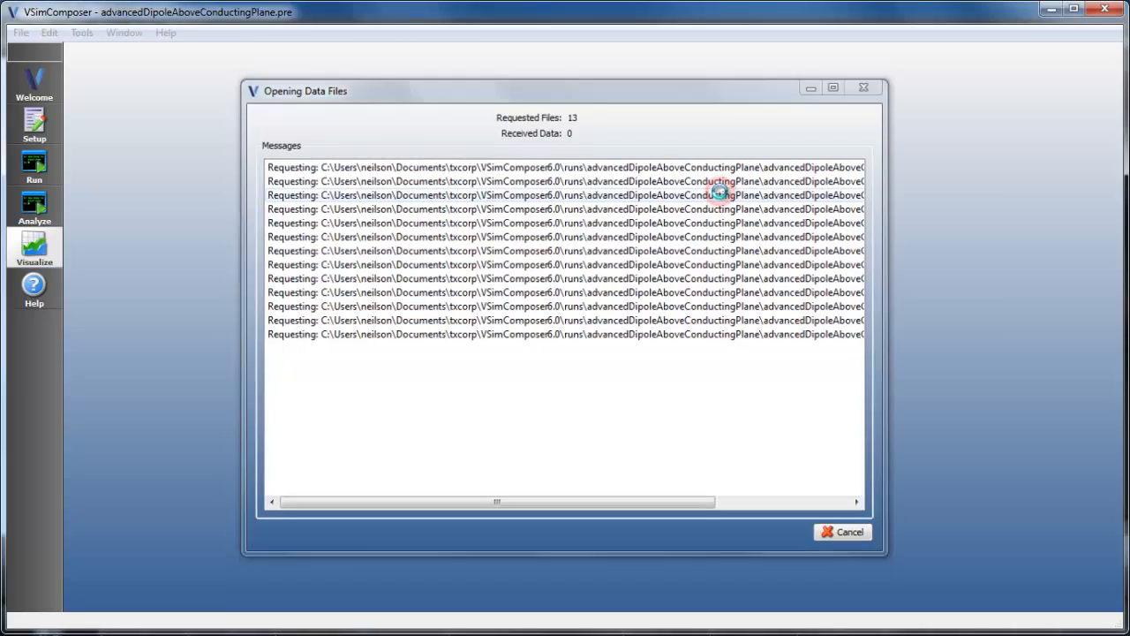
left_click(82, 129)
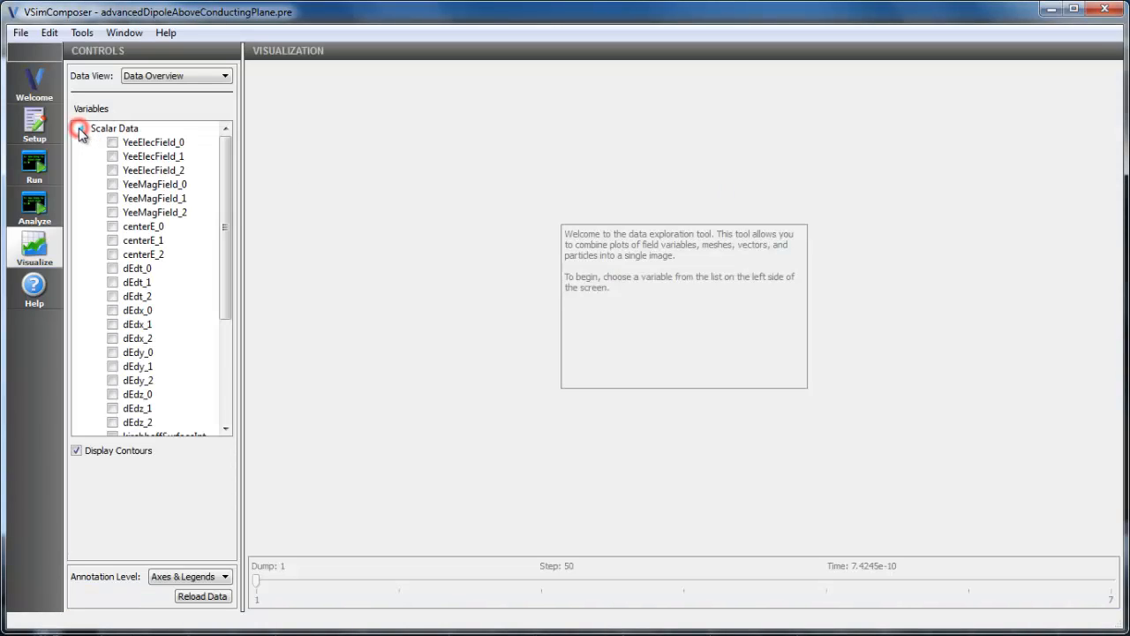
left_click_drag(224, 218, 223, 282)
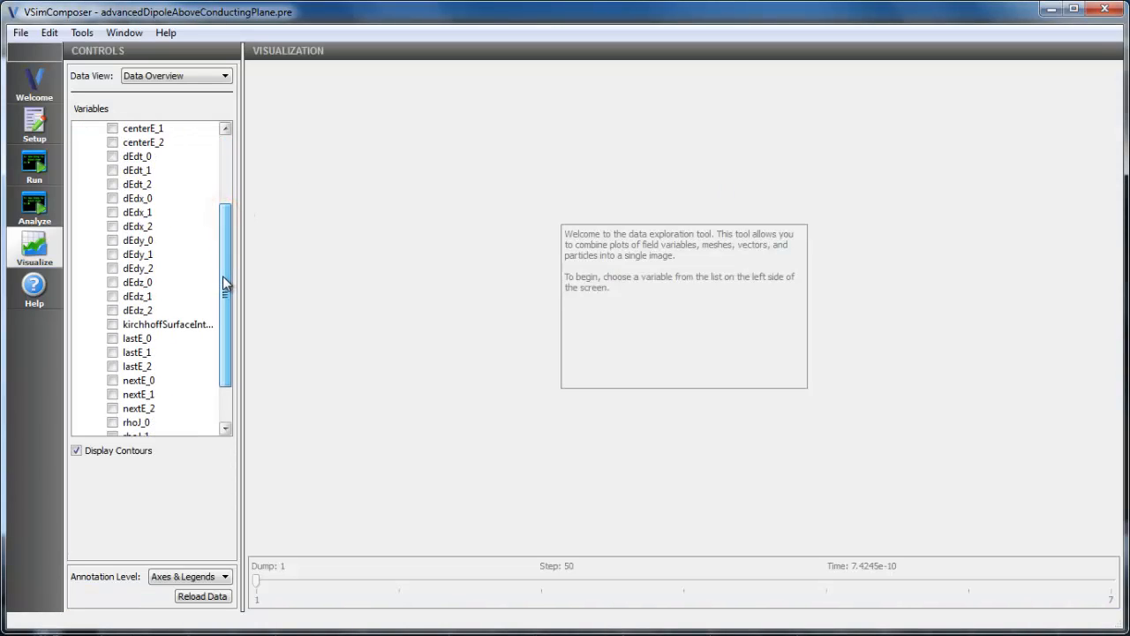
left_click(112, 324)
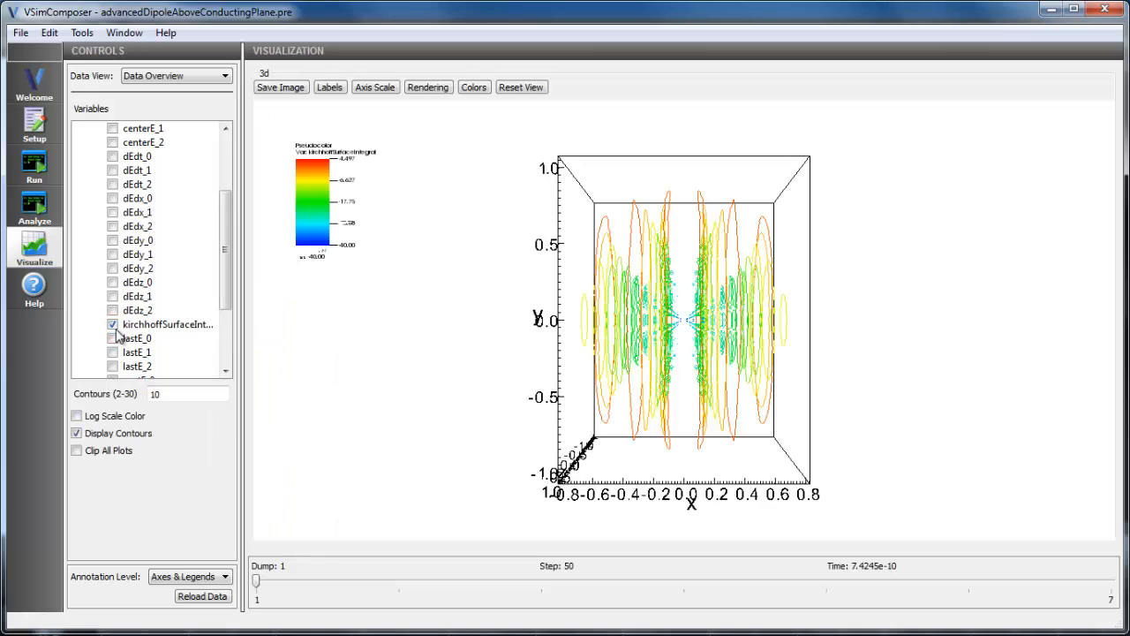
left_click(76, 433)
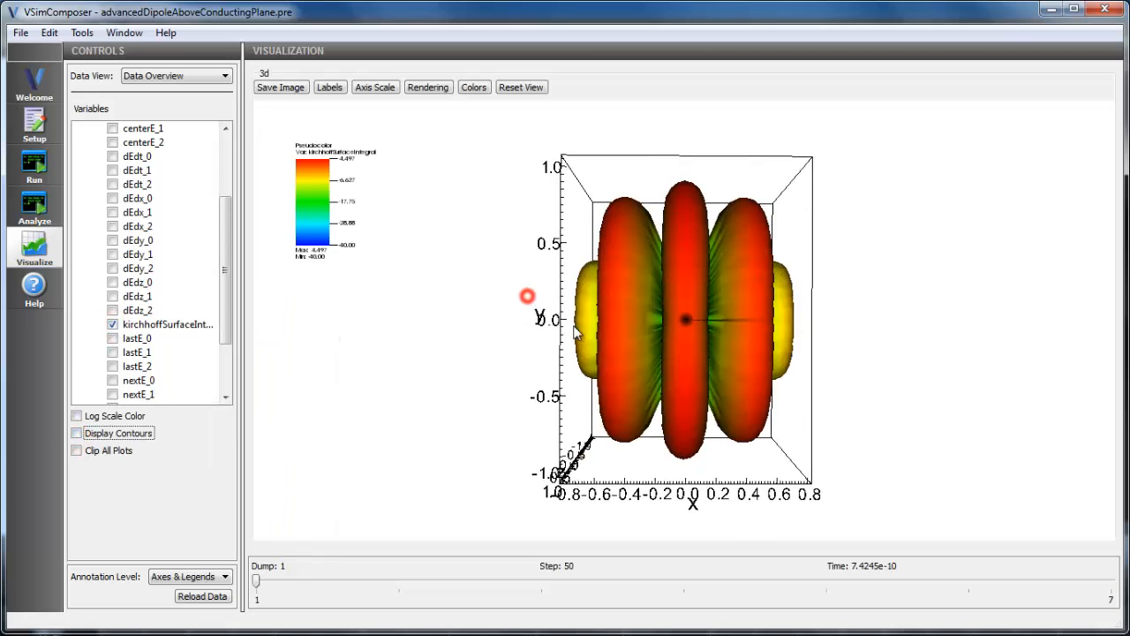
left_click_drag(527, 298, 801, 396)
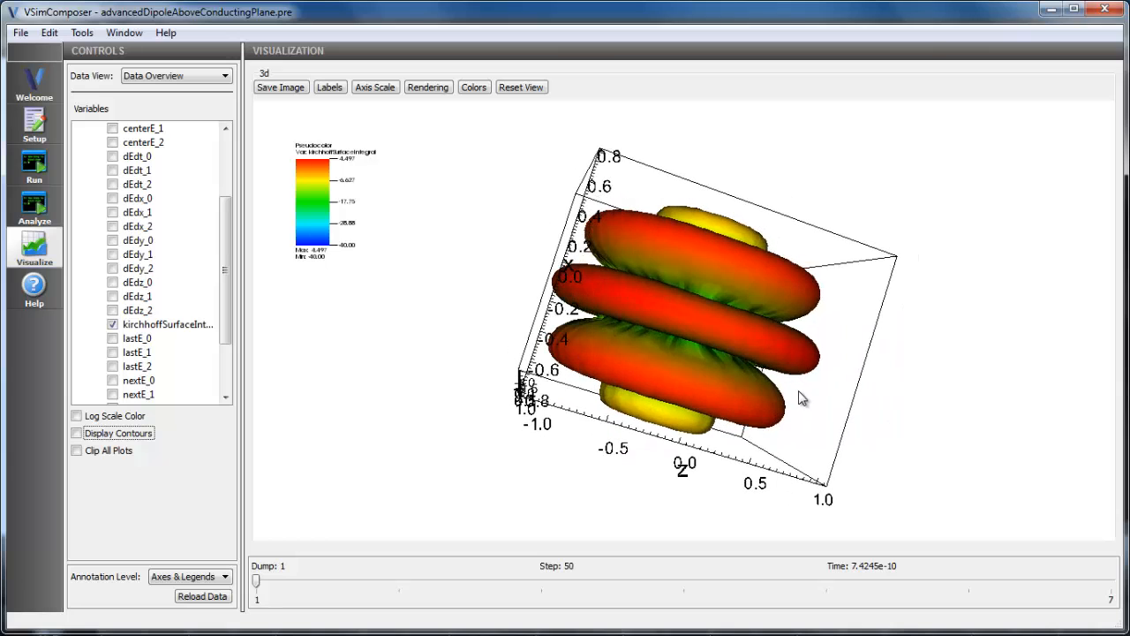
Clip all plots of the vertical dipole at X-intercept 0 and inspect the remaining half of the radiation pattern from several angles.
left_click(78, 450)
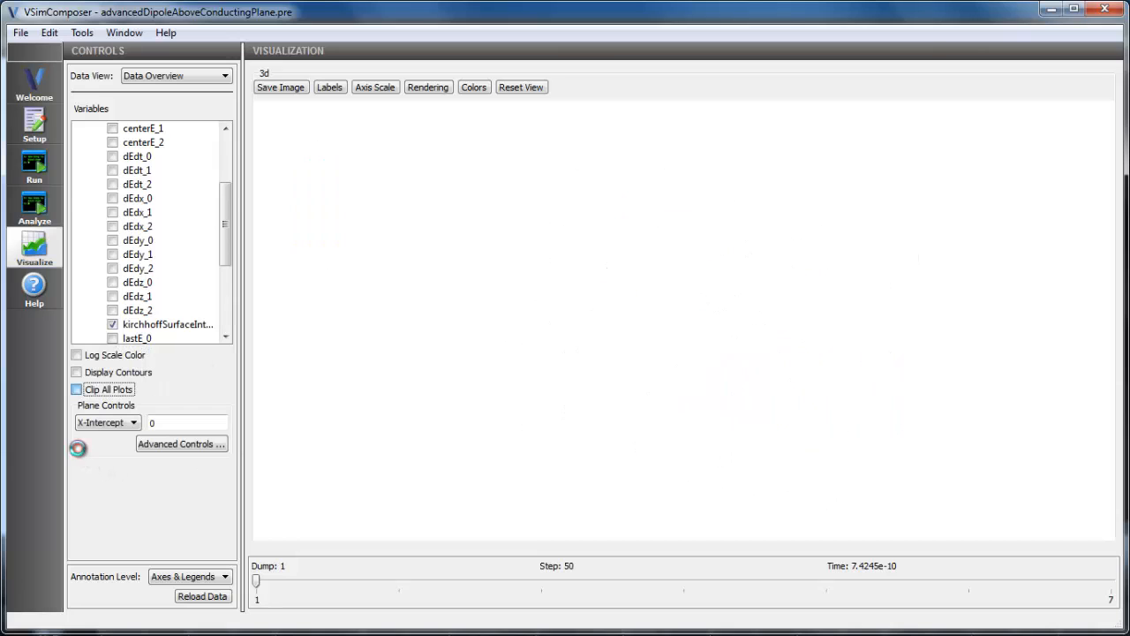
left_click_drag(720, 329, 726, 189)
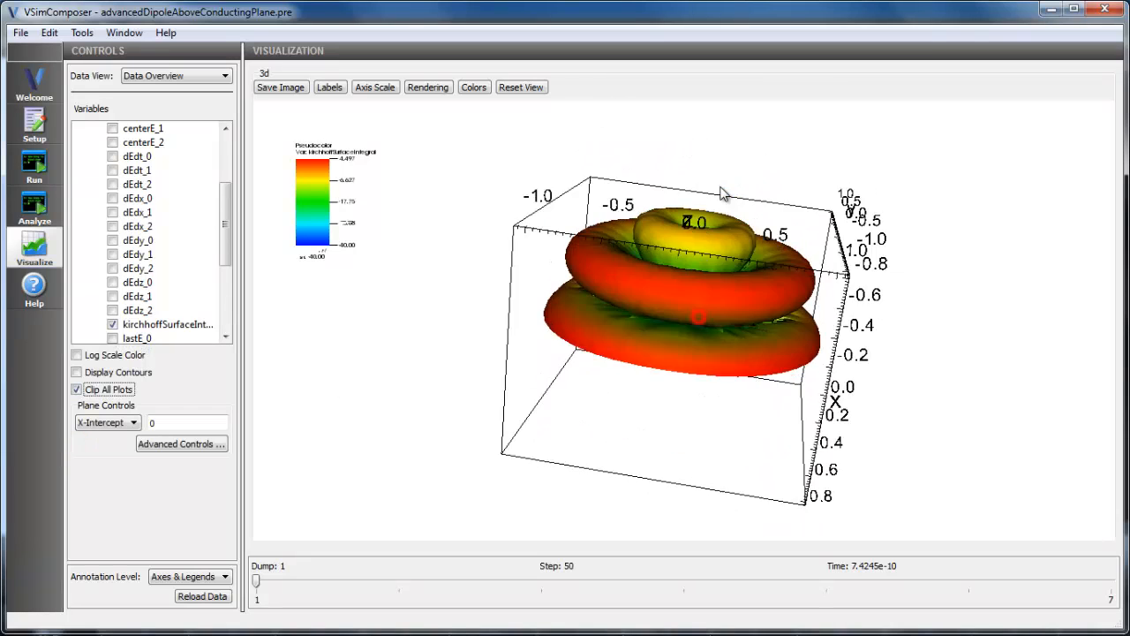
left_click_drag(723, 269, 777, 406)
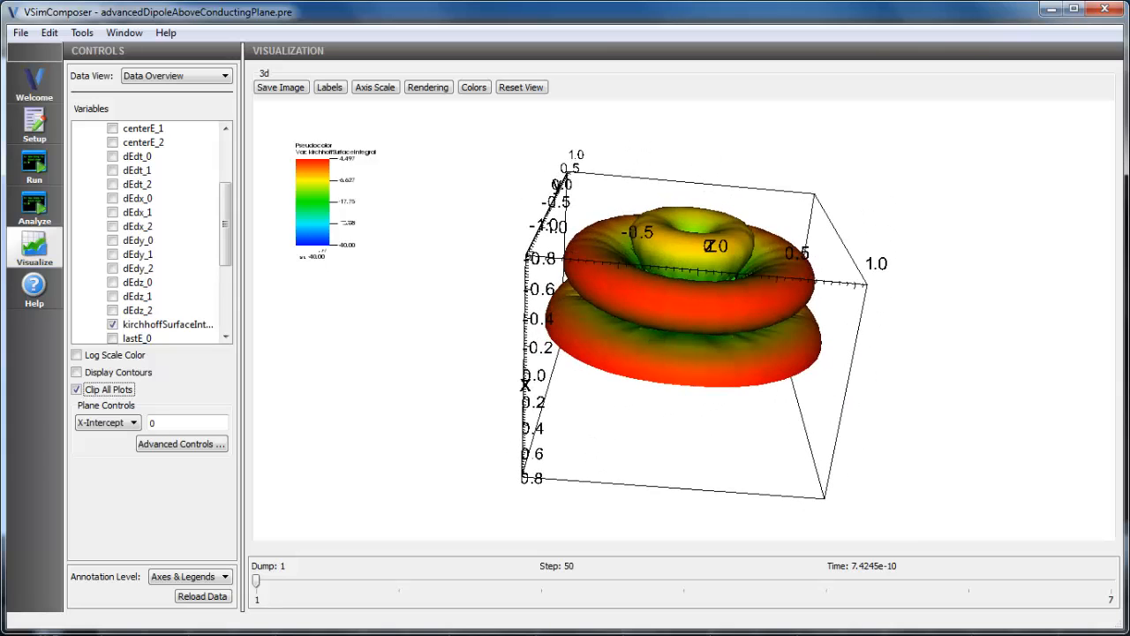